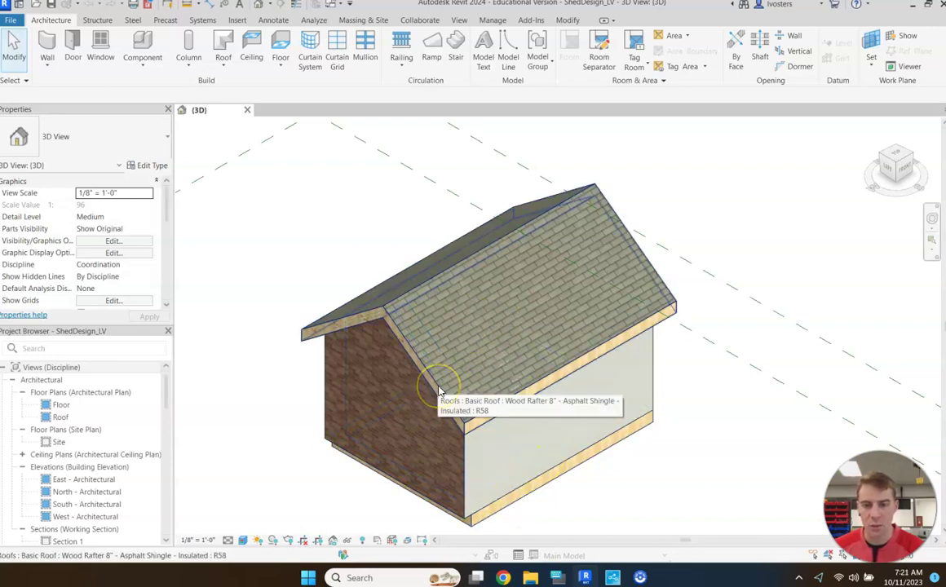
Reorient the 3D view to the shed's opposite corner, then pan and zoom so the shed fills the view
{"action": "left_click", "coordinate": [883, 156]}
{"action": "scroll", "coordinate": [642, 342], "scroll_direction": "up", "scroll_amount": 8}
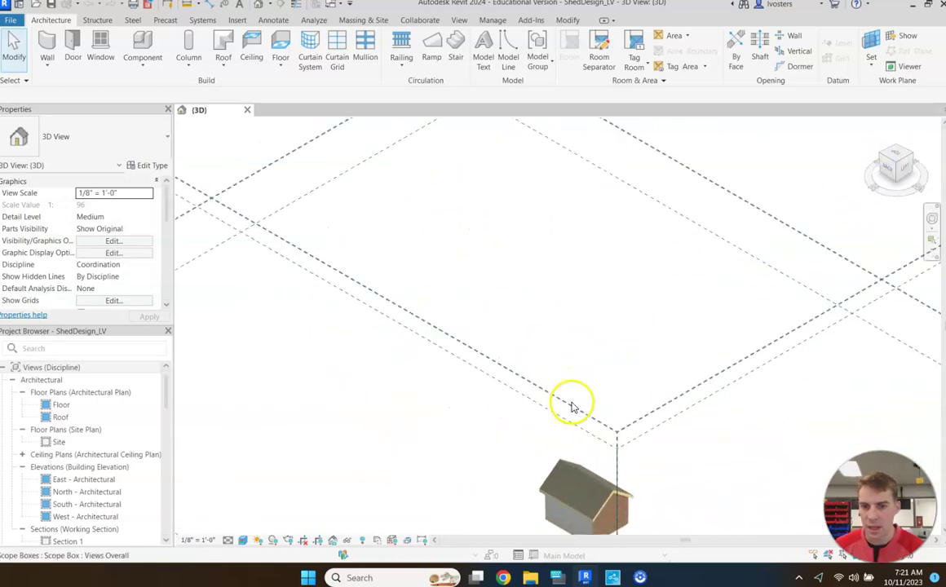
{"action": "middle_click_drag", "start_coordinate": [640, 385], "coordinate": [653, 166]}
{"action": "scroll", "coordinate": [629, 363], "scroll_direction": "up", "scroll_amount": 3}
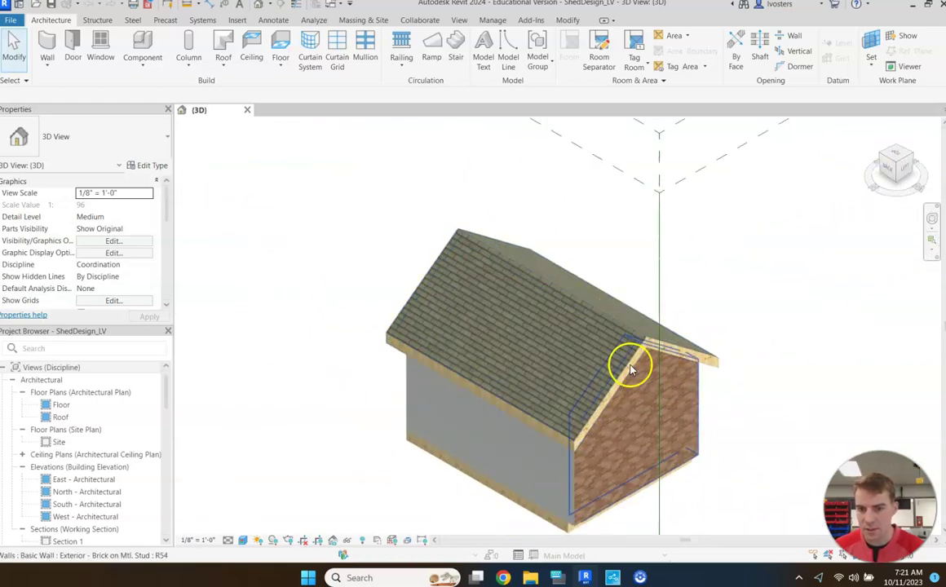
Switch the 3D view to Hidden Line and select the brick gable end wall
{"action": "left_click", "coordinate": [242, 541]}
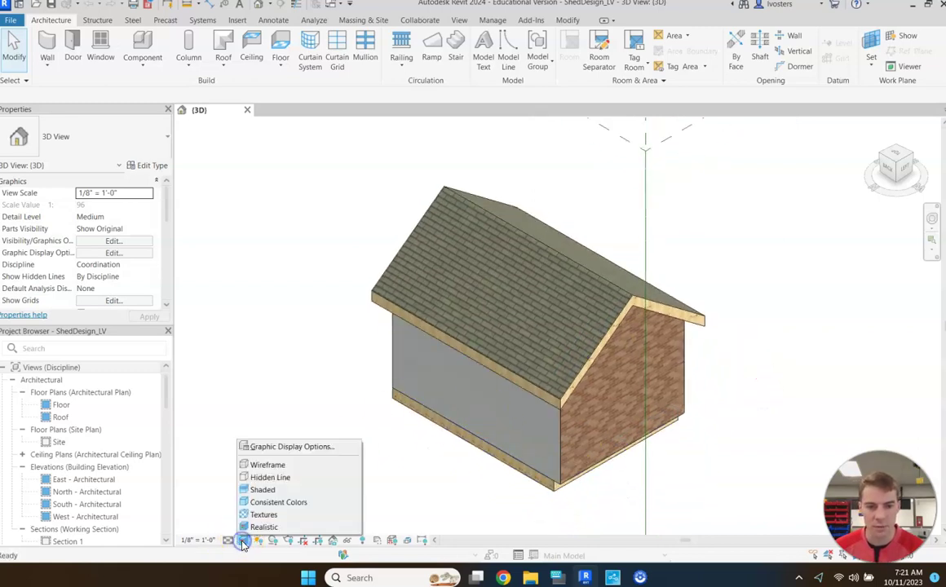
{"action": "left_click", "coordinate": [278, 477]}
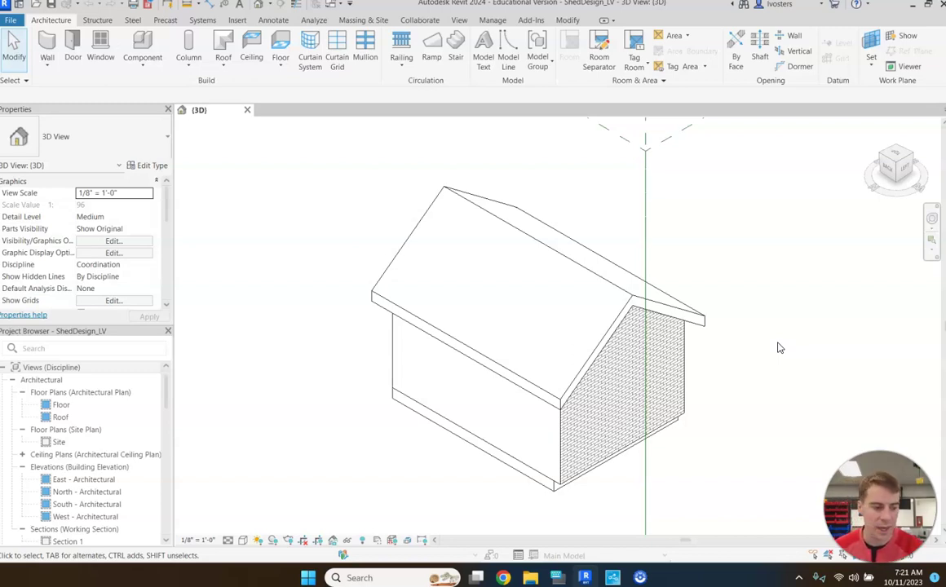
{"action": "left_click", "coordinate": [726, 356]}
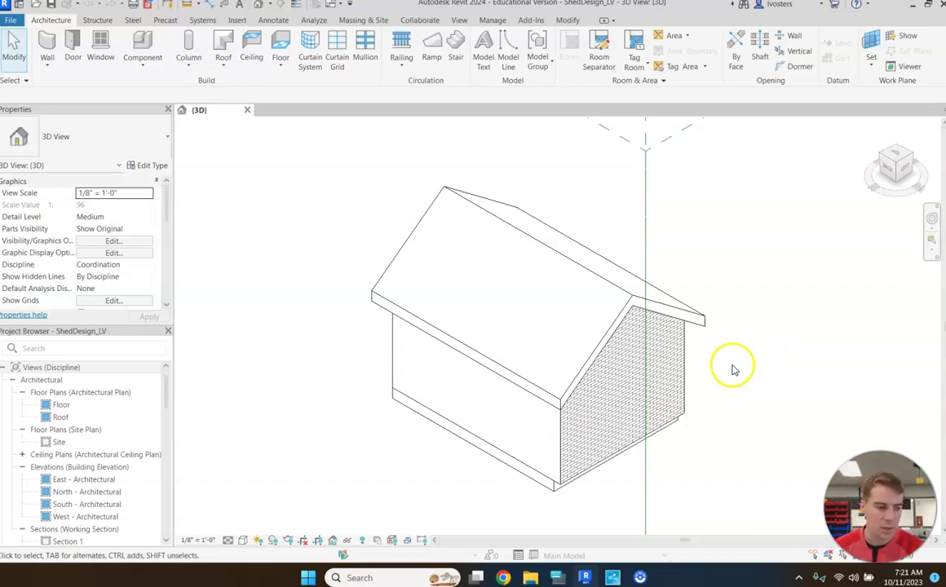
{"action": "left_click", "coordinate": [571, 451]}
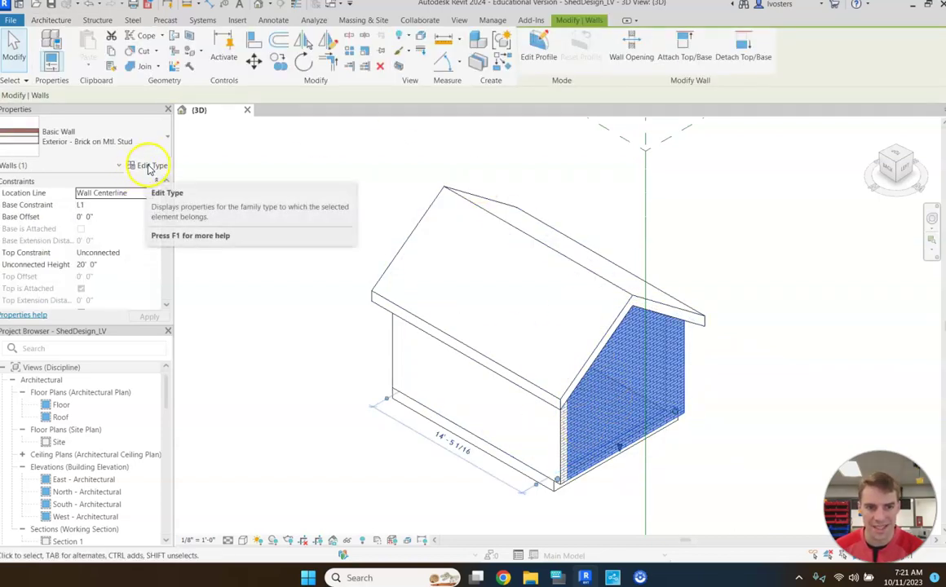
Duplicate the Exterior - Brick on Mtl. Stud wall type as 'Shed Wall with Siding'
{"action": "left_click", "coordinate": [149, 168]}
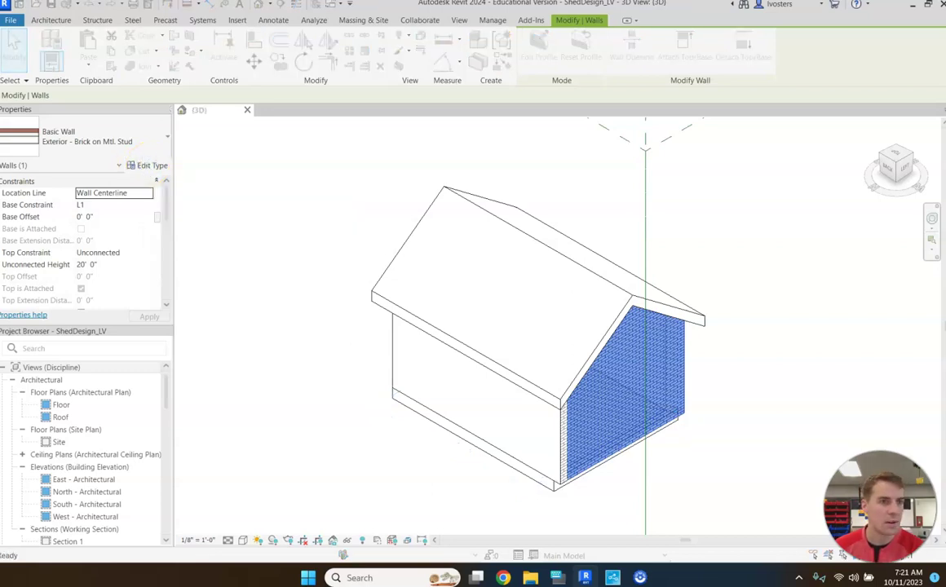
{"action": "left_click_drag", "start_coordinate": [429, 130], "coordinate": [330, 144]}
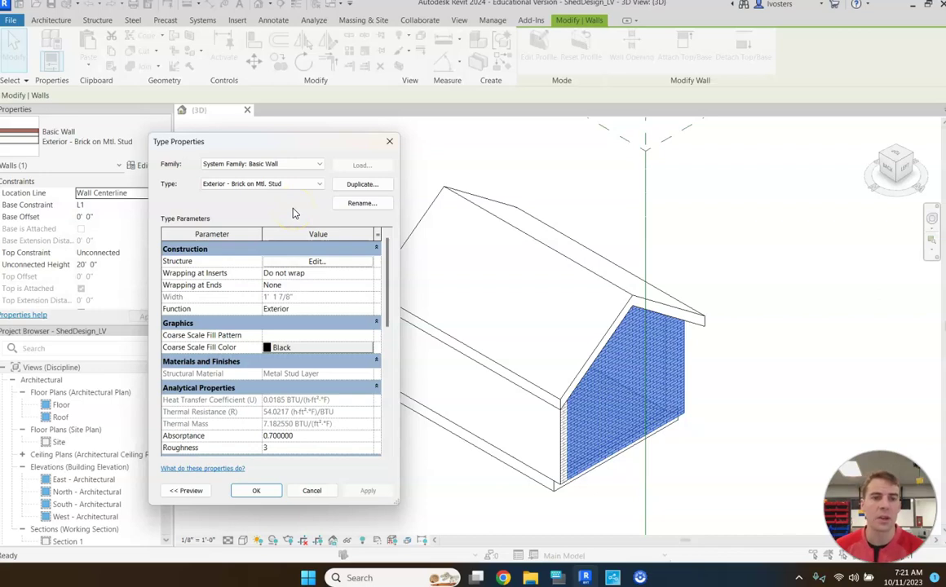
{"action": "left_click", "coordinate": [361, 184]}
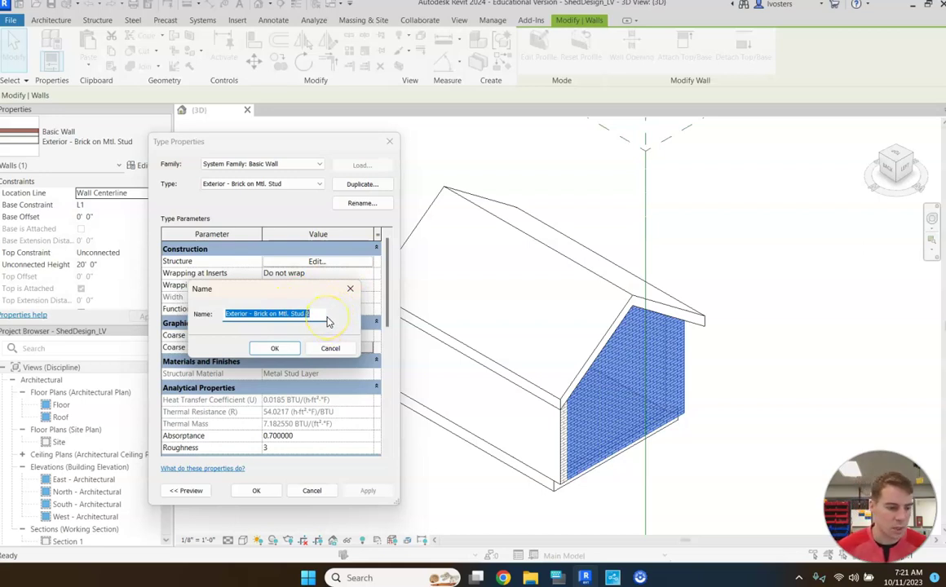
{"action": "type", "text": "Shed Wall with Siding"}
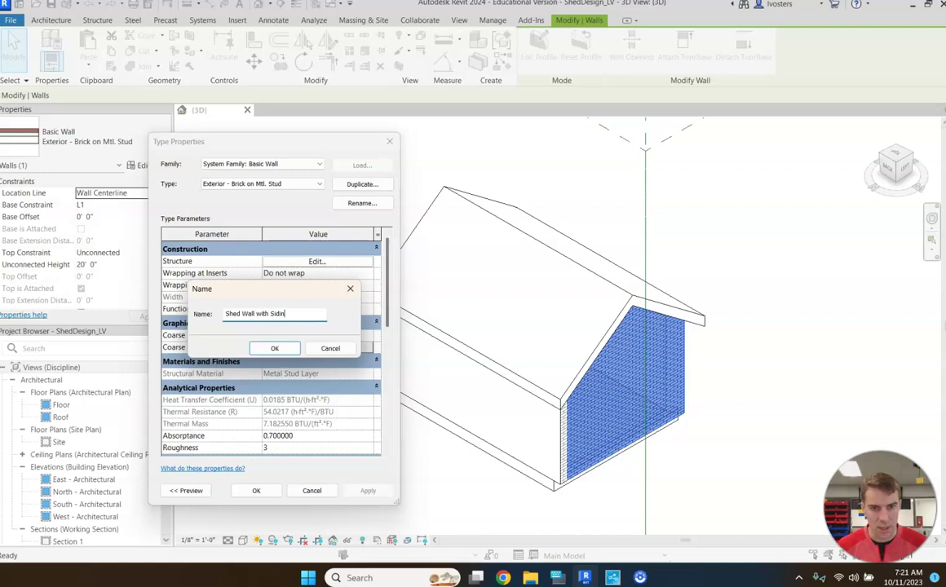
{"action": "left_click", "coordinate": [275, 348]}
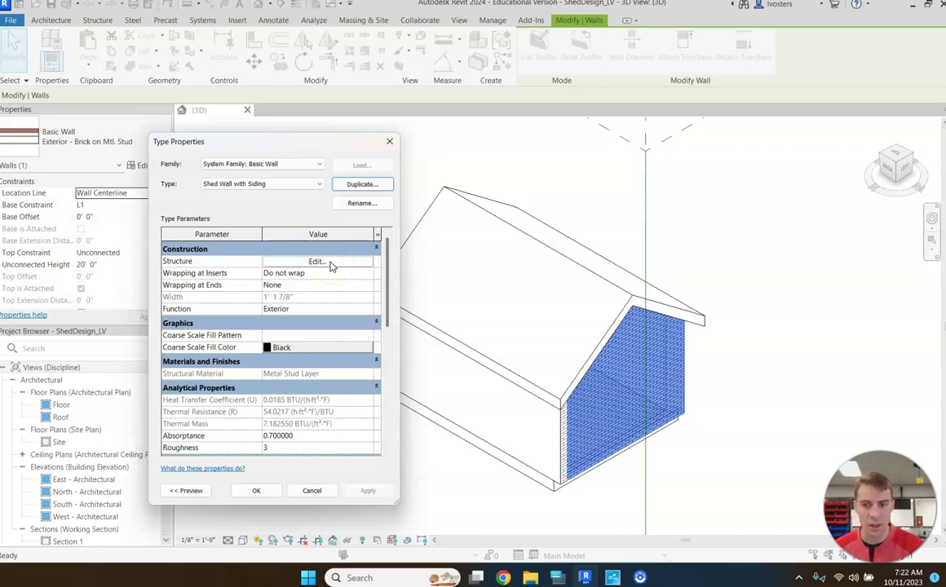
Show the Shed Wall with Siding structure layers with section preview and a wider Function column
{"action": "left_click", "coordinate": [317, 261]}
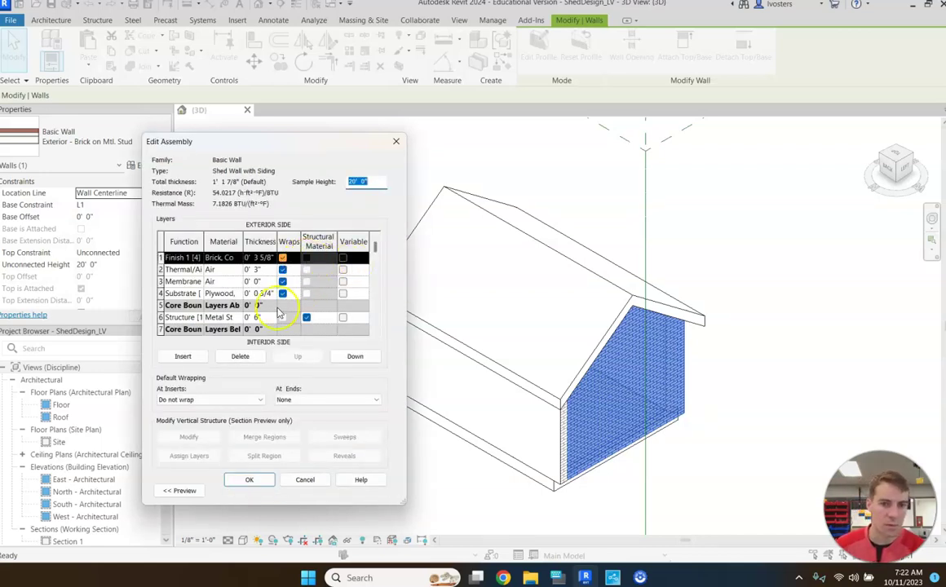
{"action": "left_click", "coordinate": [186, 491]}
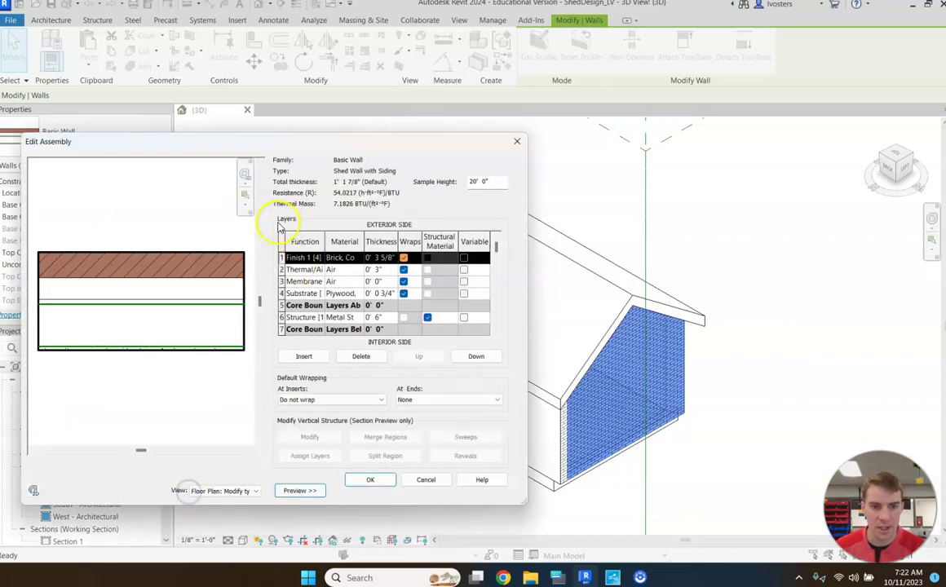
{"action": "left_click_drag", "start_coordinate": [390, 139], "coordinate": [467, 137]}
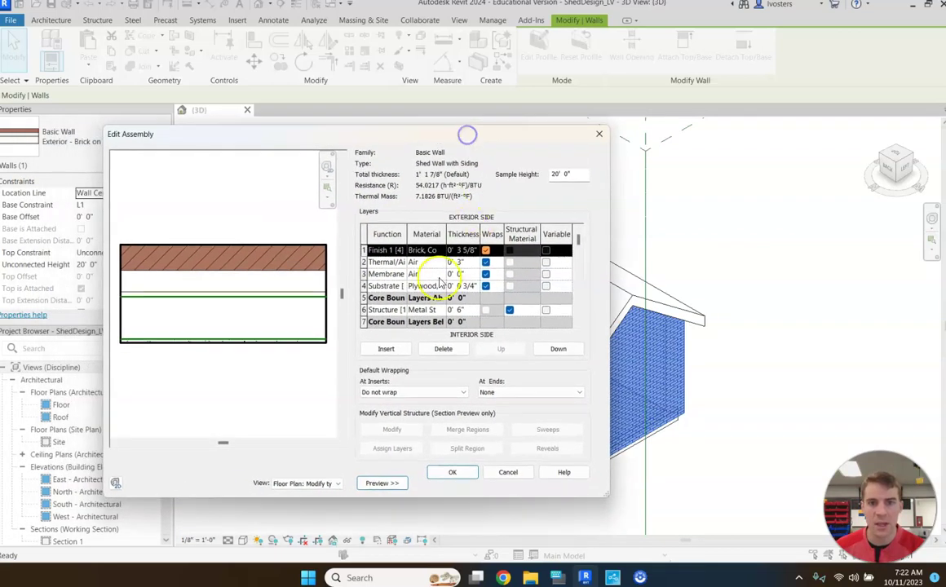
{"action": "left_click", "coordinate": [385, 483]}
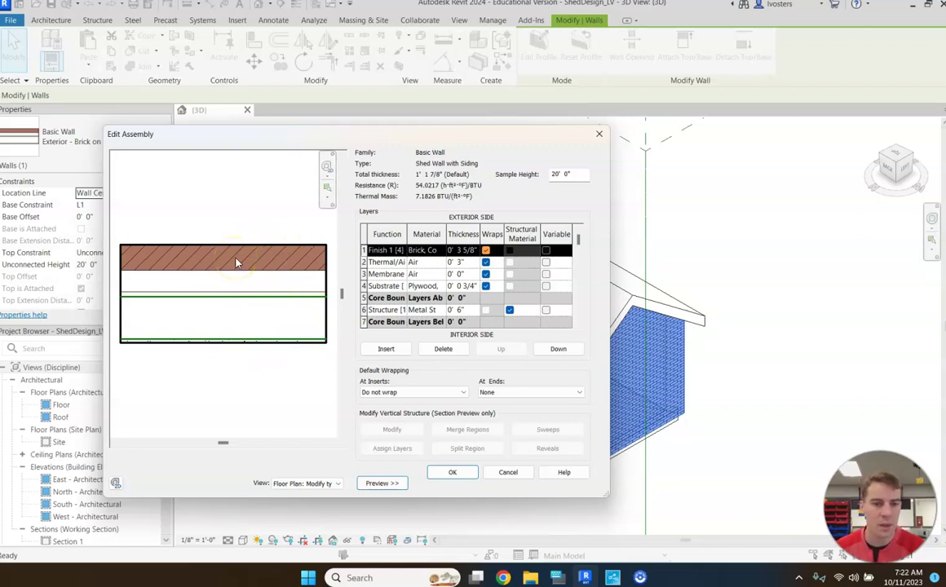
{"action": "left_click", "coordinate": [266, 261]}
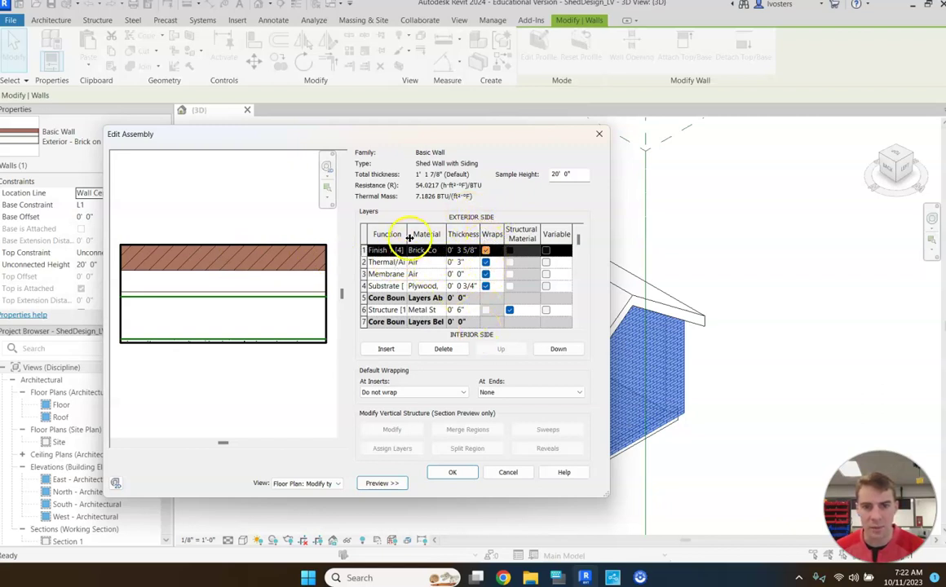
{"action": "left_click_drag", "start_coordinate": [406, 234], "coordinate": [435, 234]}
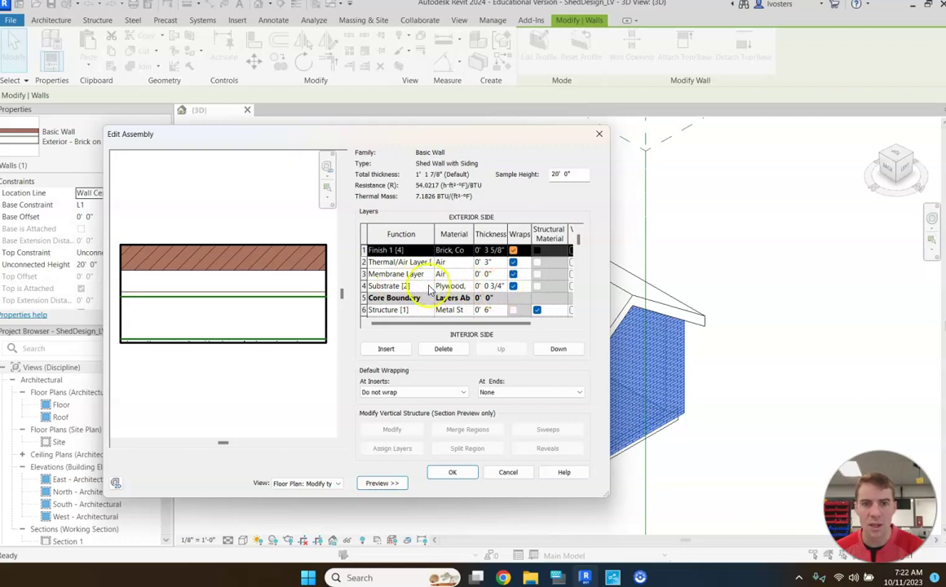
{"action": "scroll", "coordinate": [428, 281], "scroll_direction": "down", "scroll_amount": 1}
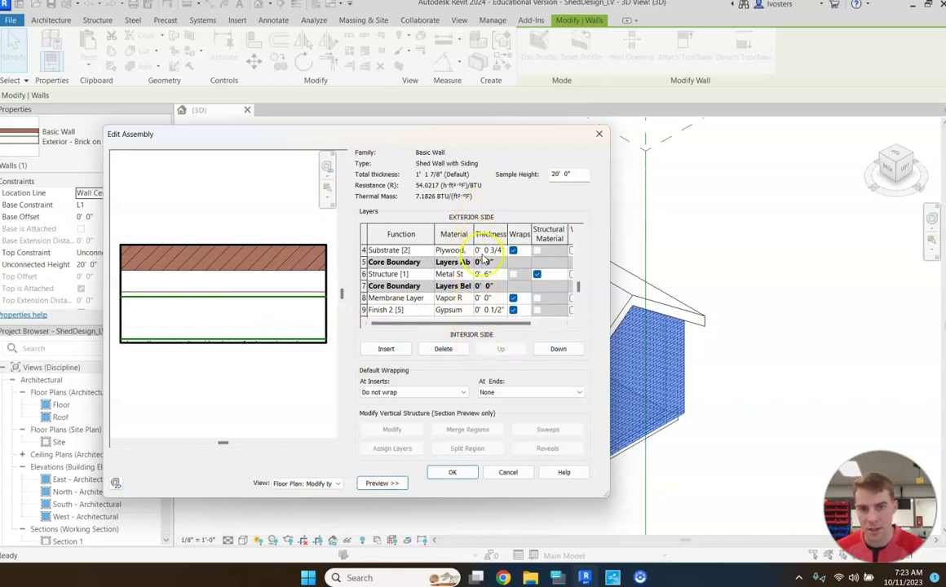
{"action": "scroll", "coordinate": [469, 304], "scroll_direction": "up", "scroll_amount": 1}
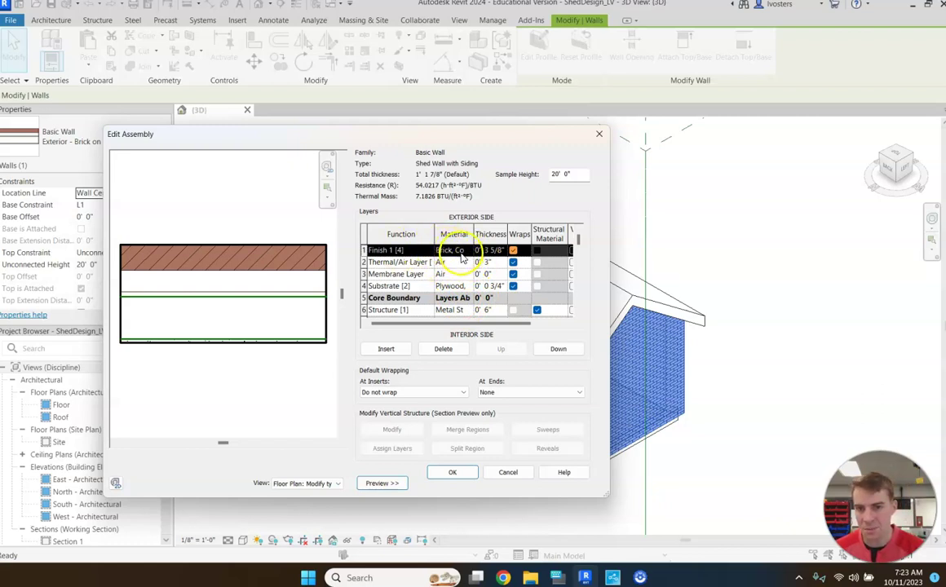
Open the Material Browser for the Finish 1 layer's Brick, Common material
{"action": "left_click", "coordinate": [459, 252]}
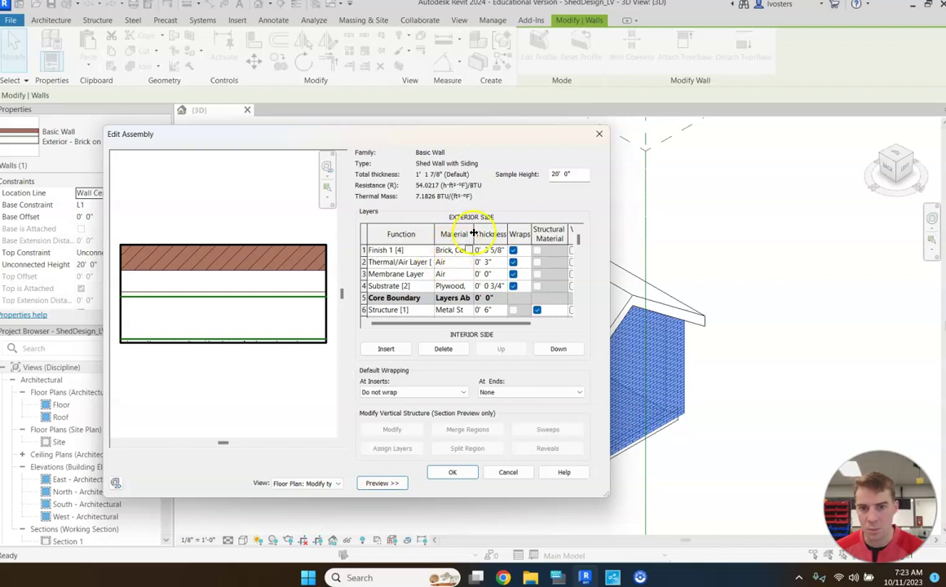
{"action": "left_click_drag", "start_coordinate": [474, 233], "coordinate": [494, 235]}
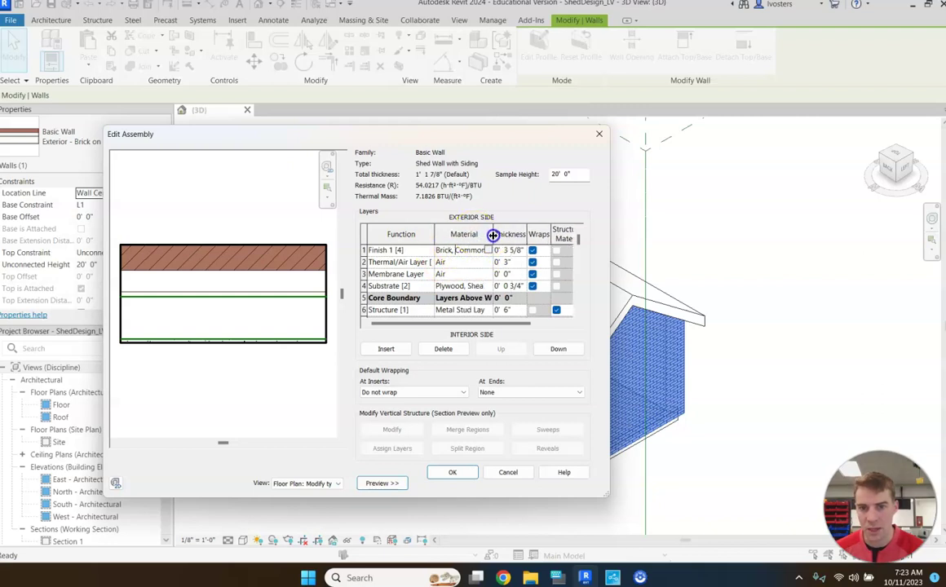
{"action": "left_click", "coordinate": [488, 251]}
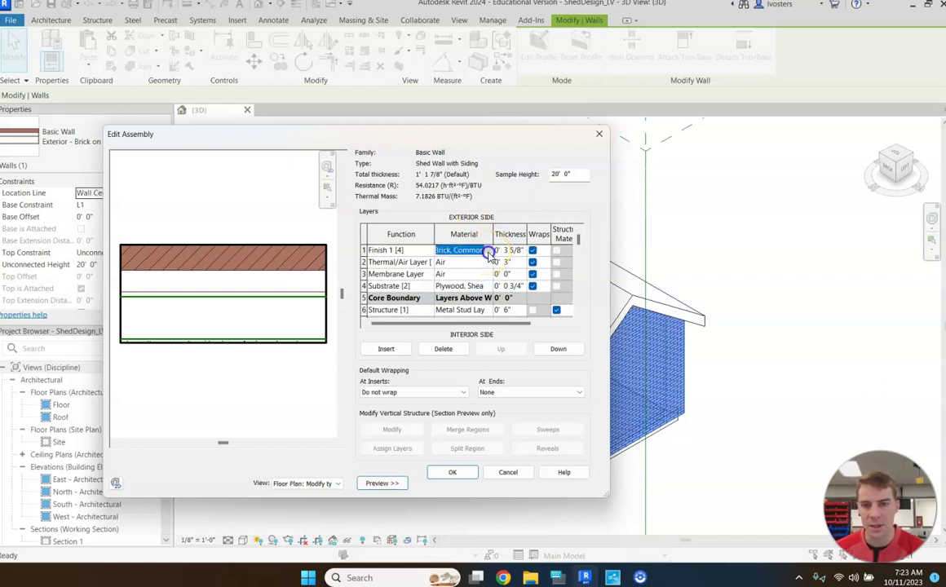
{"action": "left_click", "coordinate": [488, 252]}
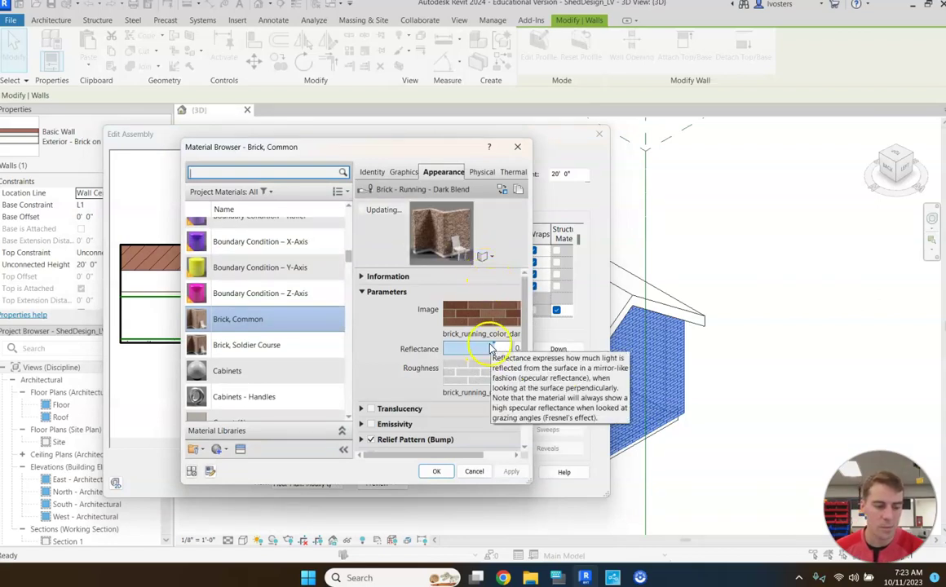
{"action": "left_click_drag", "start_coordinate": [380, 152], "coordinate": [549, 142]}
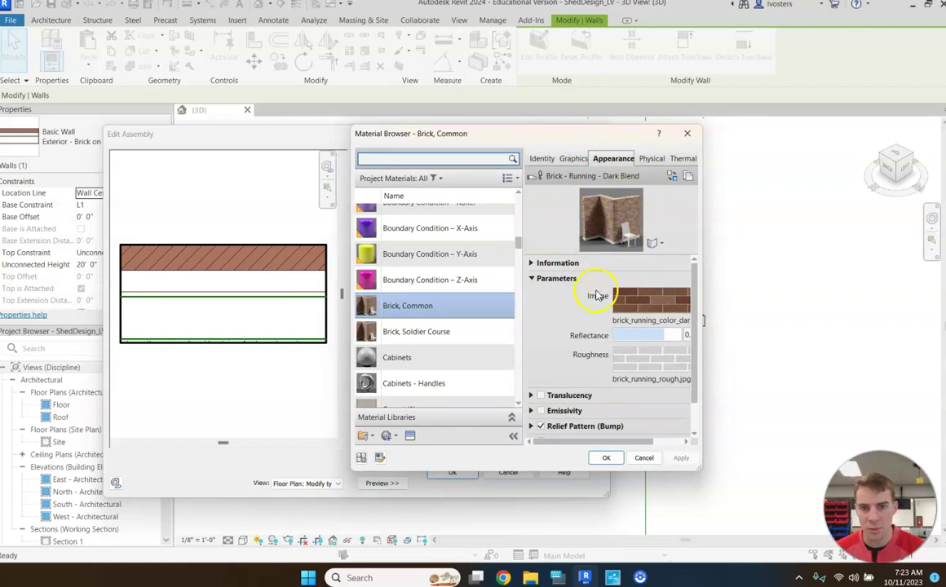
Filter the Project Materials list to show only Wood materials
{"action": "scroll", "coordinate": [456, 294], "scroll_direction": "down", "scroll_amount": 7}
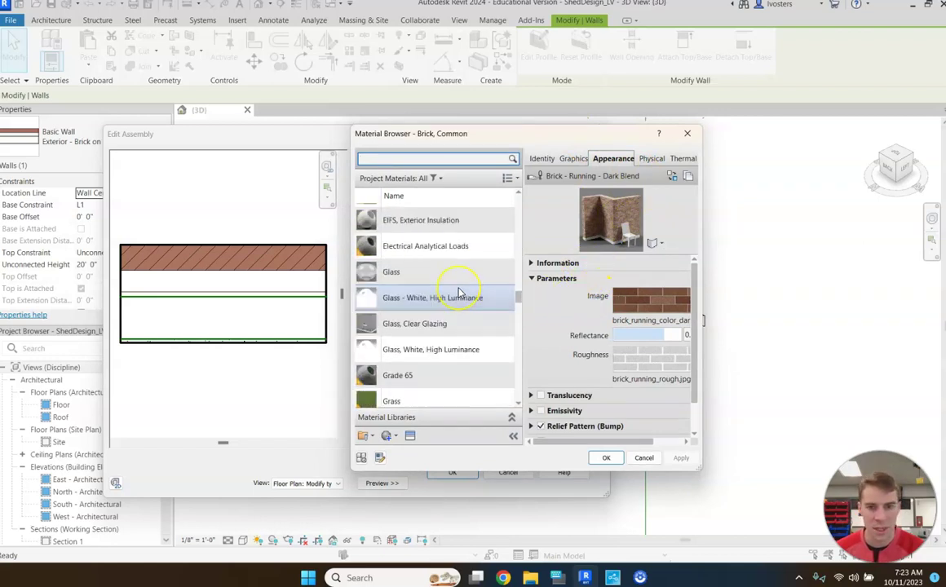
{"action": "scroll", "coordinate": [459, 292], "scroll_direction": "down", "scroll_amount": 15}
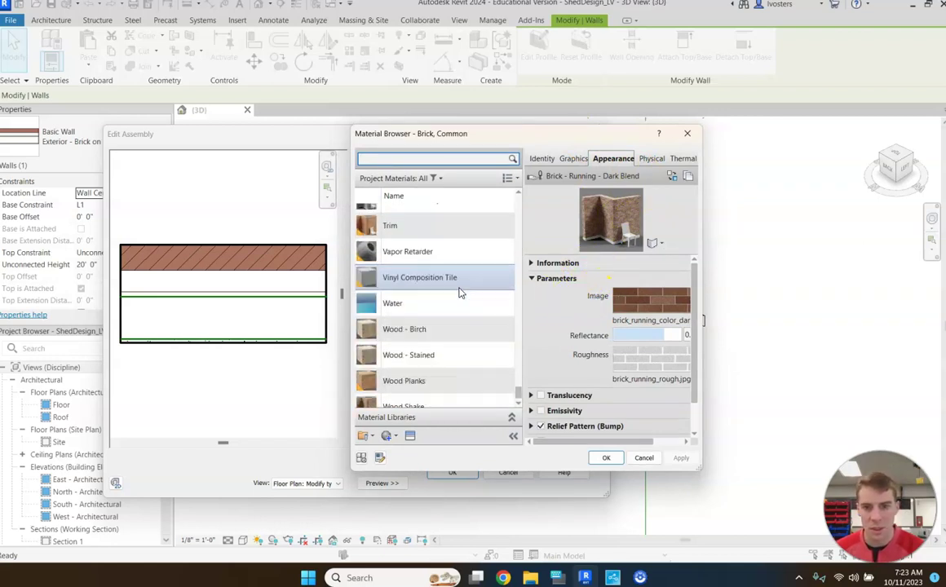
{"action": "scroll", "coordinate": [459, 293], "scroll_direction": "up", "scroll_amount": 6}
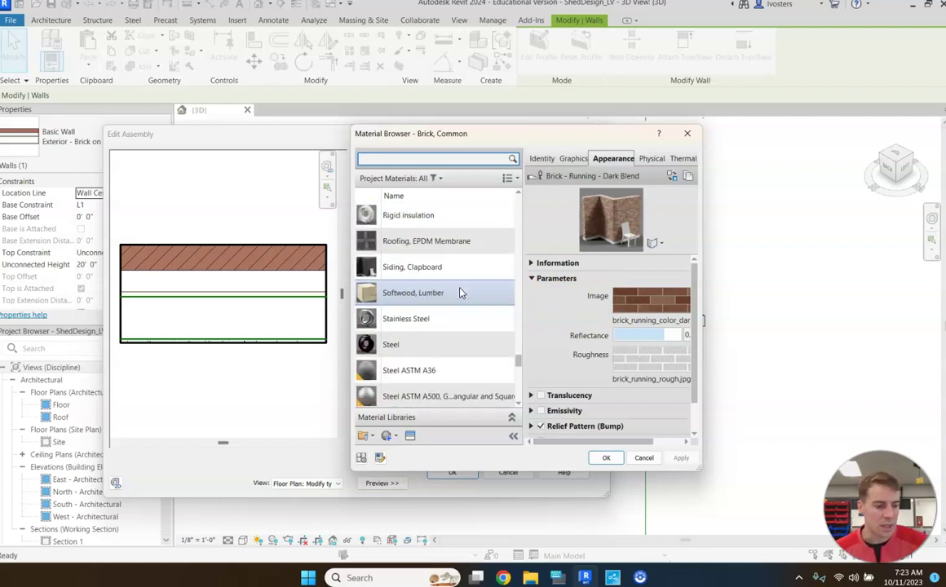
{"action": "scroll", "coordinate": [460, 269], "scroll_direction": "up", "scroll_amount": 3}
{"action": "left_click", "coordinate": [438, 178]}
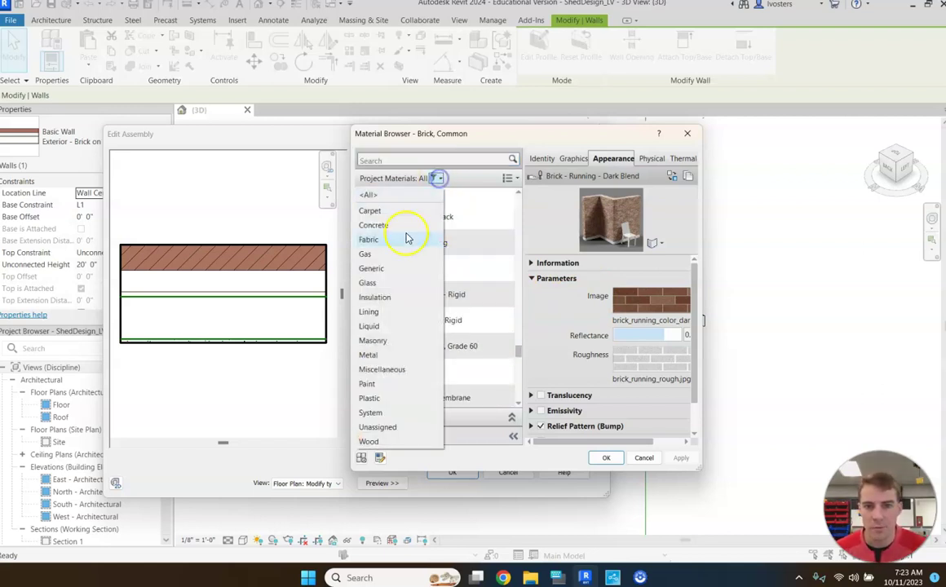
{"action": "left_click", "coordinate": [412, 441]}
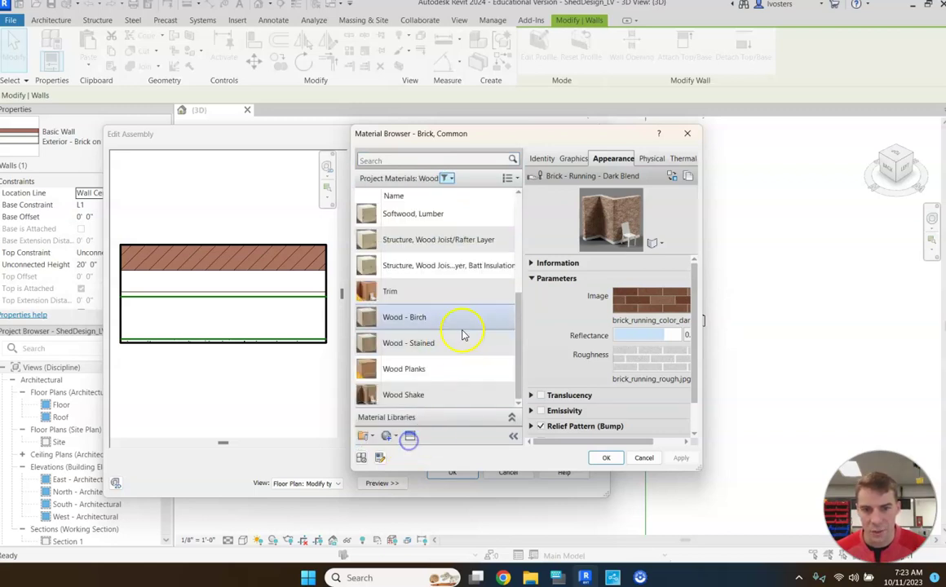
{"action": "scroll", "coordinate": [477, 316], "scroll_direction": "up", "scroll_amount": 3}
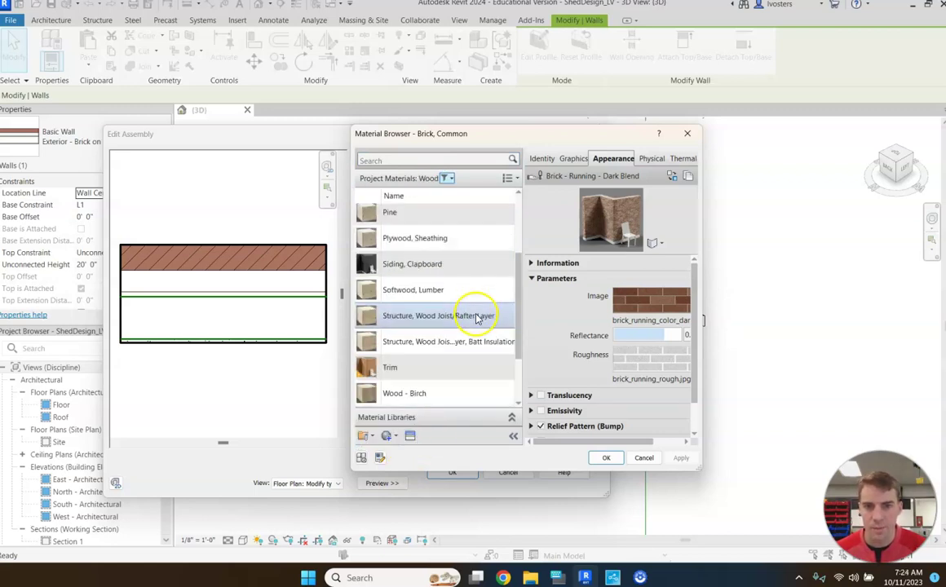
Duplicate Plywood, Sheathing with its assets, creating Plywood, Sheathing(1)
{"action": "left_click", "coordinate": [472, 237]}
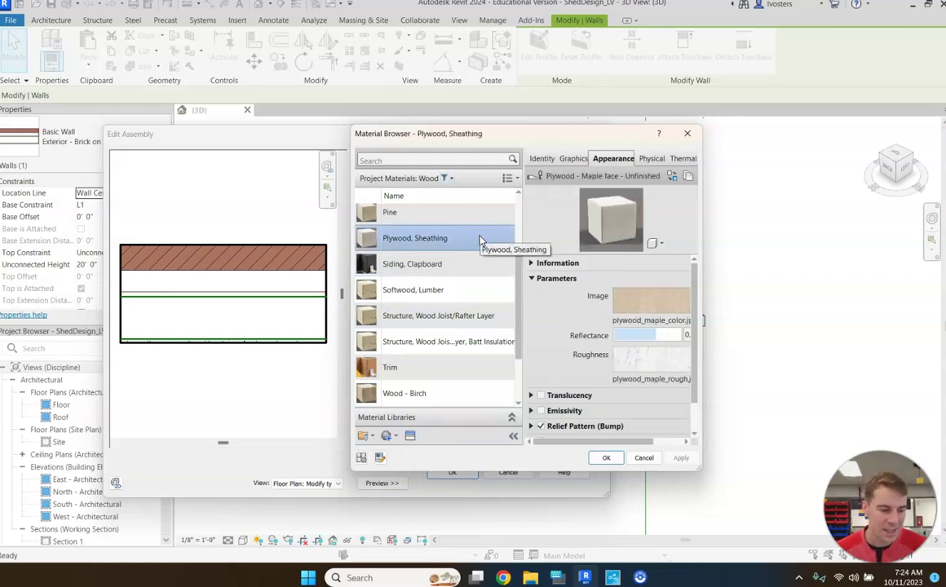
{"action": "left_click", "coordinate": [475, 269]}
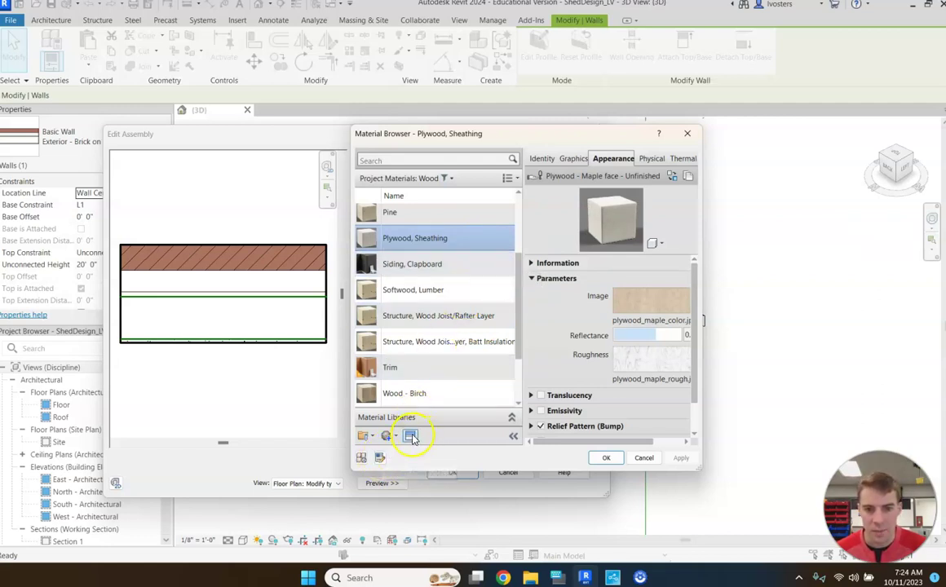
{"action": "scroll", "coordinate": [433, 346], "scroll_direction": "down", "scroll_amount": 1}
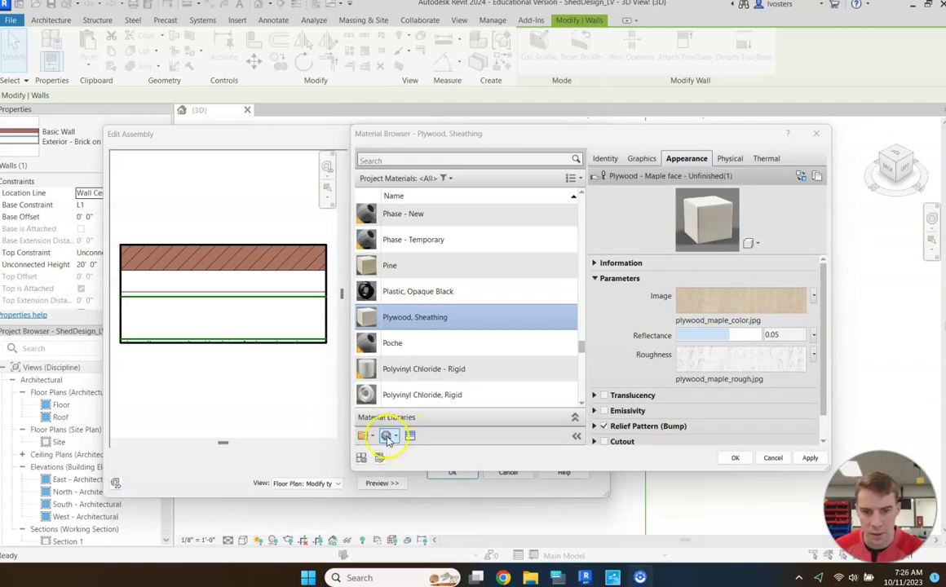
{"action": "left_click", "coordinate": [397, 437]}
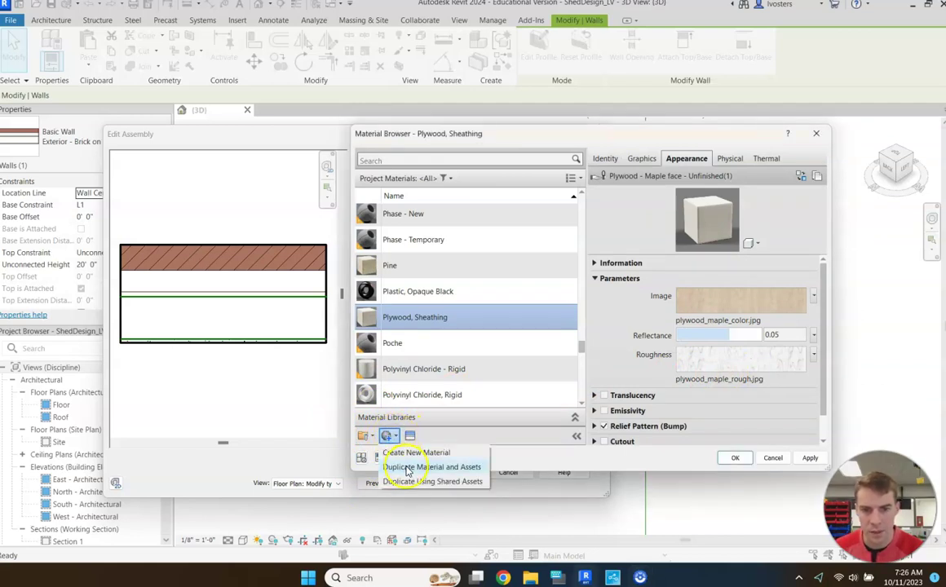
{"action": "left_click", "coordinate": [408, 471]}
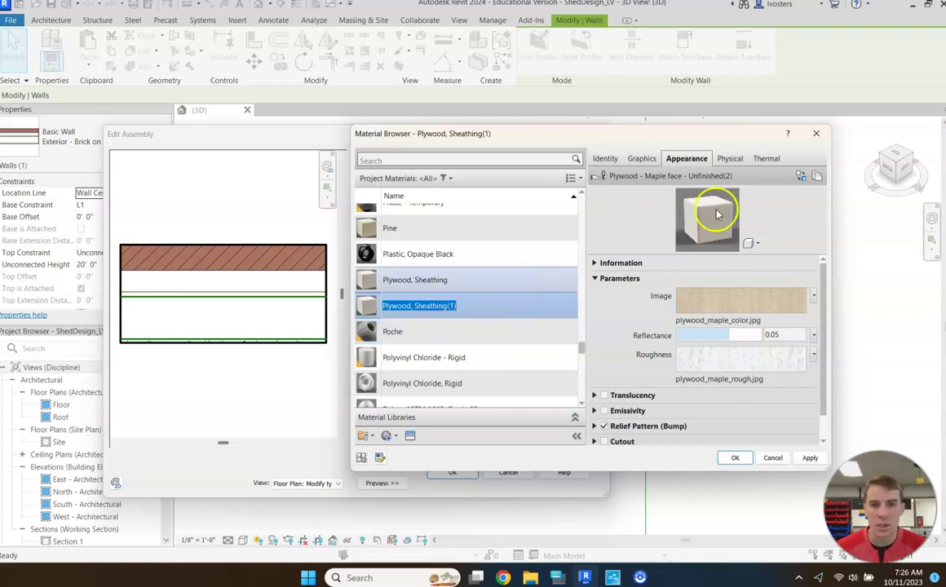
Rename the copied material 'Siding, Horizontal Wood' and set its description to 'Horizontal Wood Siding'
{"action": "left_click", "coordinate": [607, 159]}
{"action": "left_click_drag", "start_coordinate": [681, 178], "coordinate": [764, 177]}
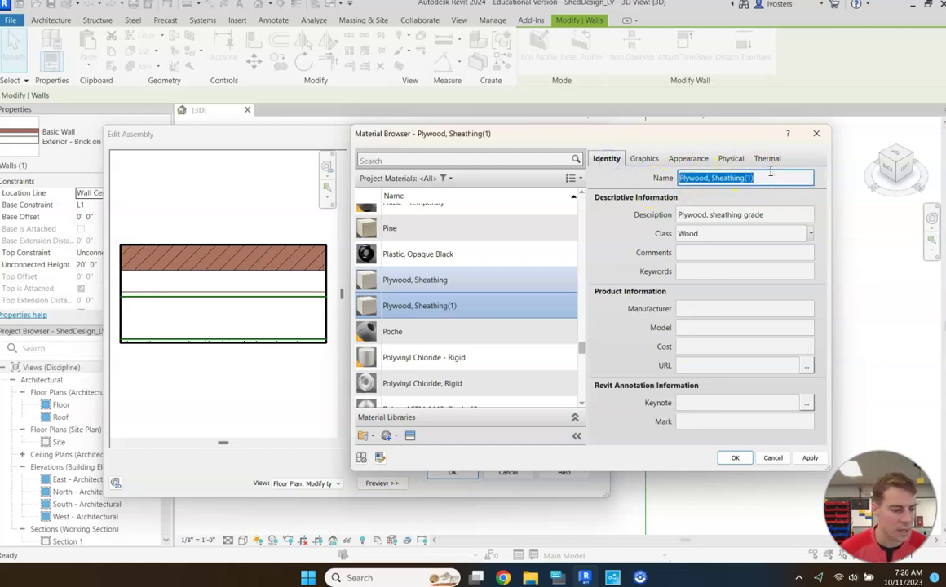
{"action": "type", "text": "Sid"}
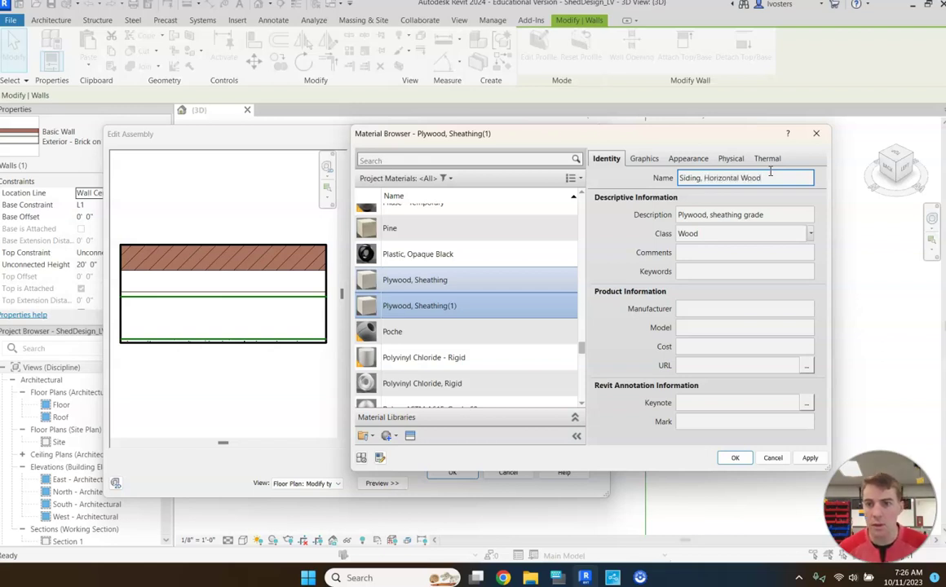
{"action": "type", "text": "ing, Horizontal Wood"}
{"action": "left_click", "coordinate": [773, 213]}
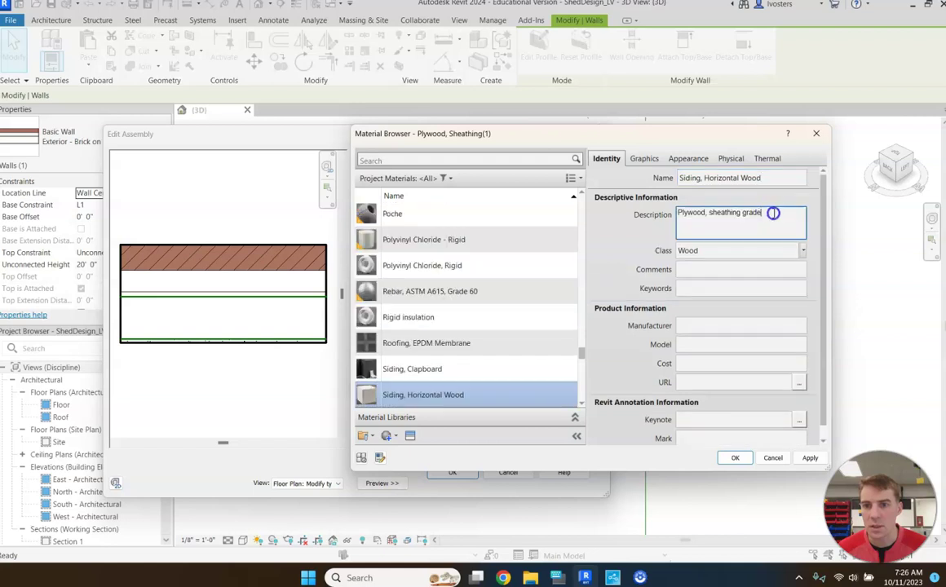
{"action": "left_click_drag", "start_coordinate": [773, 213], "coordinate": [619, 214]}
{"action": "type", "text": "Horizontal Wood Siding"}
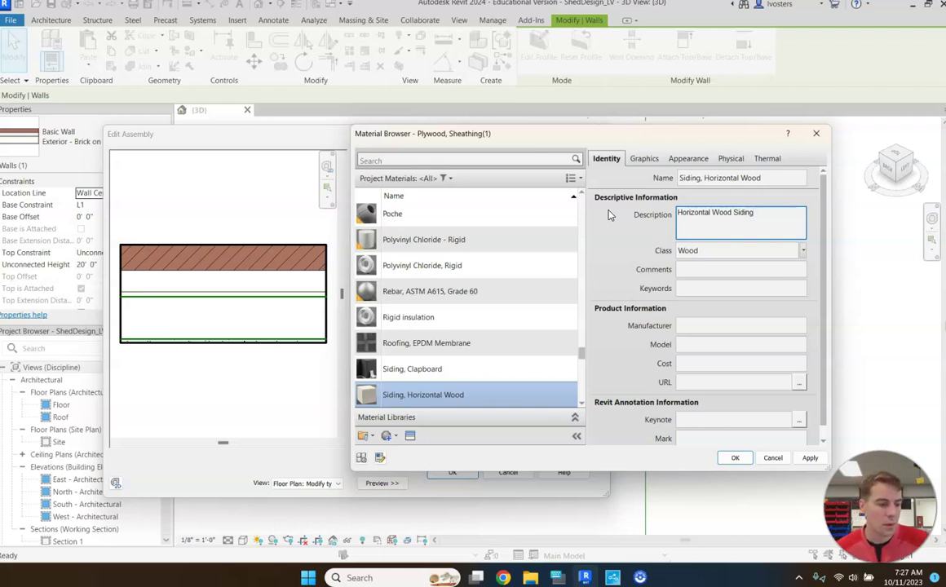
Set the material's surface pattern foreground and background both to Horizontal
{"action": "left_click", "coordinate": [643, 159]}
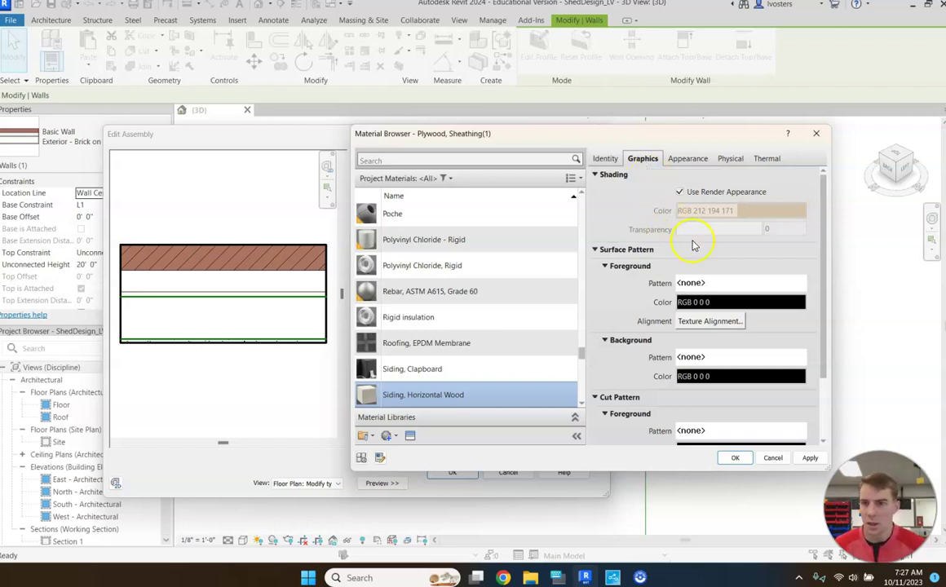
{"action": "left_click", "coordinate": [708, 283]}
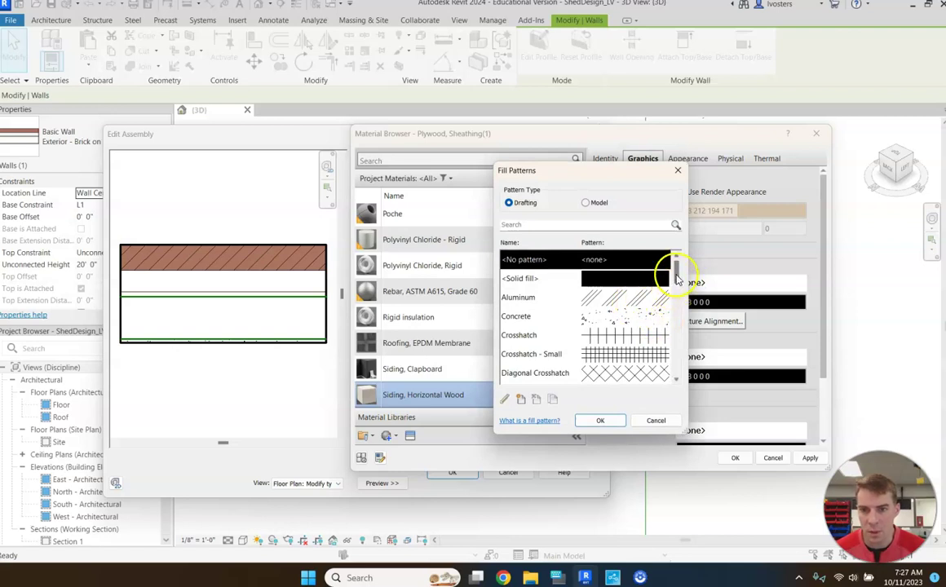
{"action": "left_click_drag", "start_coordinate": [674, 270], "coordinate": [677, 309]}
{"action": "left_click", "coordinate": [530, 318]}
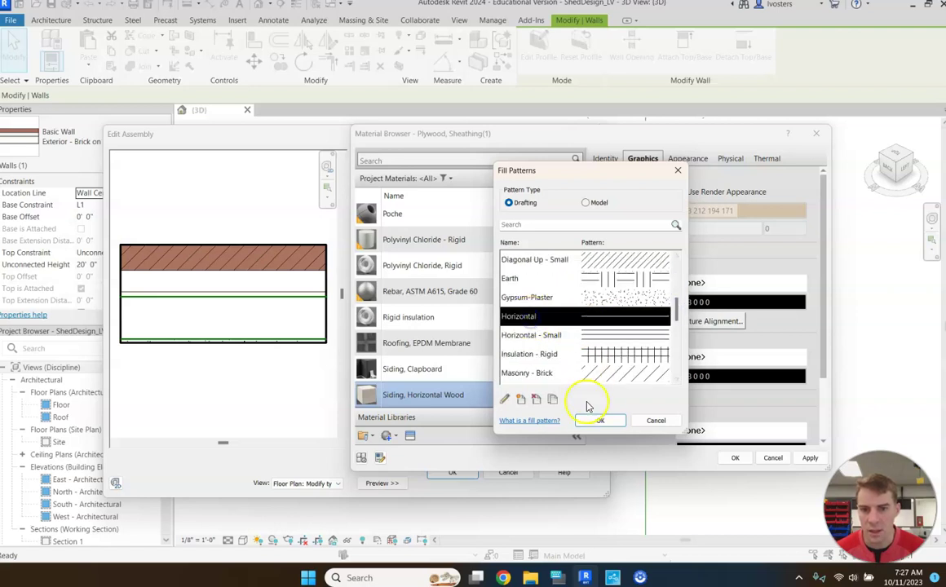
{"action": "left_click", "coordinate": [600, 420]}
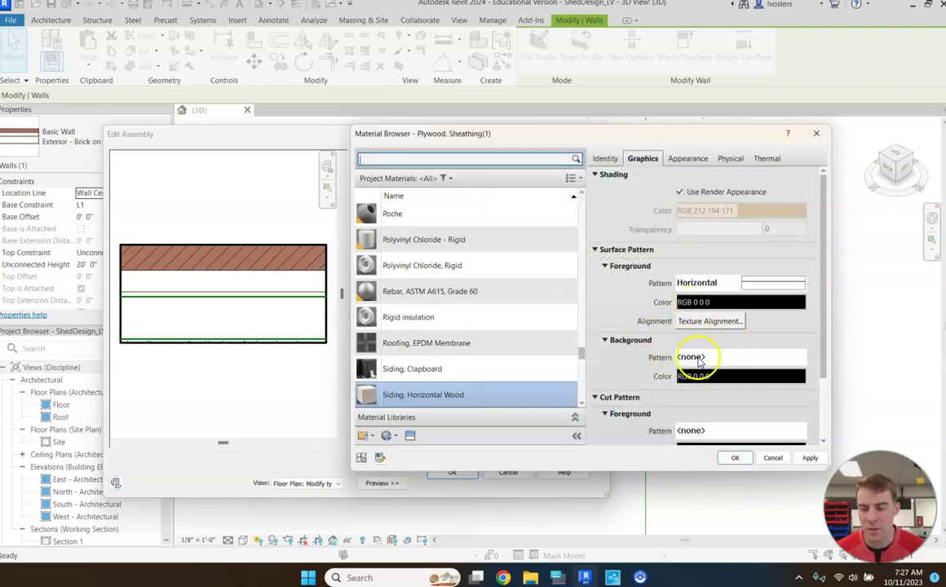
{"action": "left_click", "coordinate": [690, 358]}
{"action": "scroll", "coordinate": [612, 334], "scroll_direction": "down", "scroll_amount": 5}
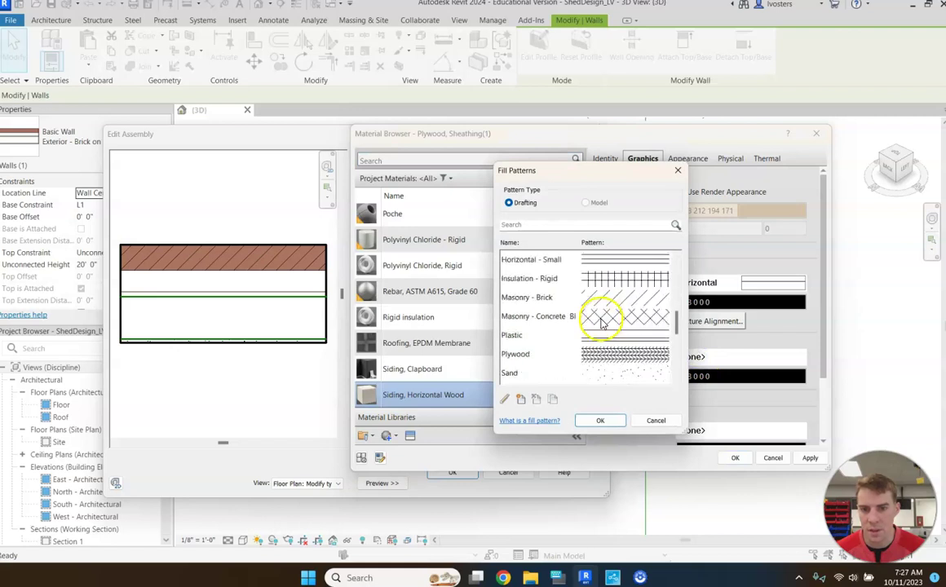
{"action": "scroll", "coordinate": [598, 310], "scroll_direction": "up", "scroll_amount": 1}
{"action": "left_click", "coordinate": [575, 298]}
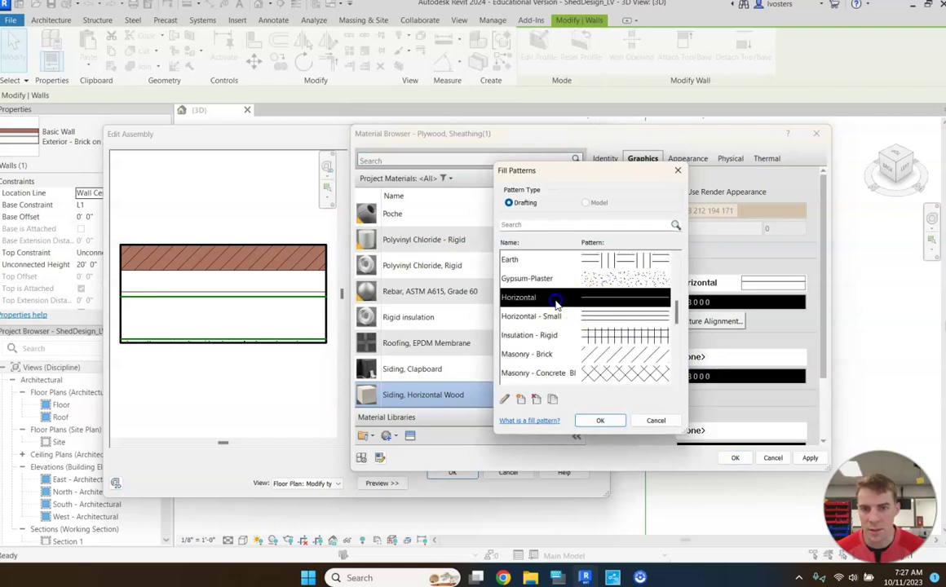
{"action": "left_click", "coordinate": [600, 420]}
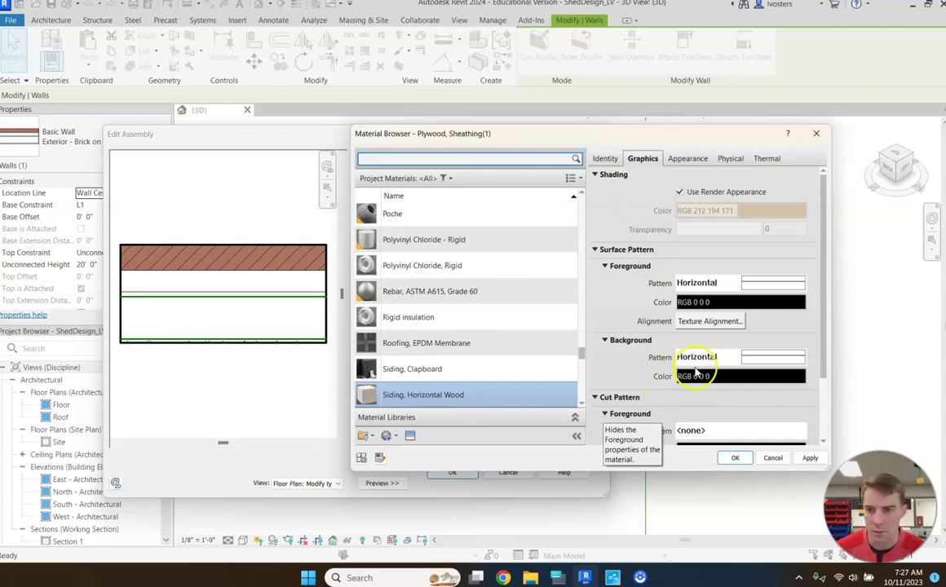
Open the Asset Browser from the Appearance tab and expand the Appearance Library
{"action": "left_click", "coordinate": [687, 161]}
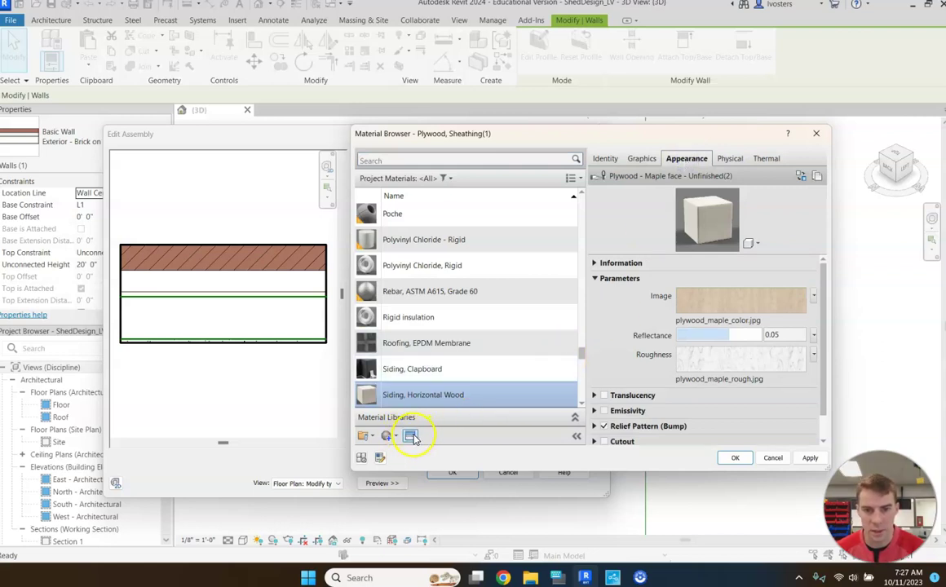
{"action": "left_click", "coordinate": [412, 437]}
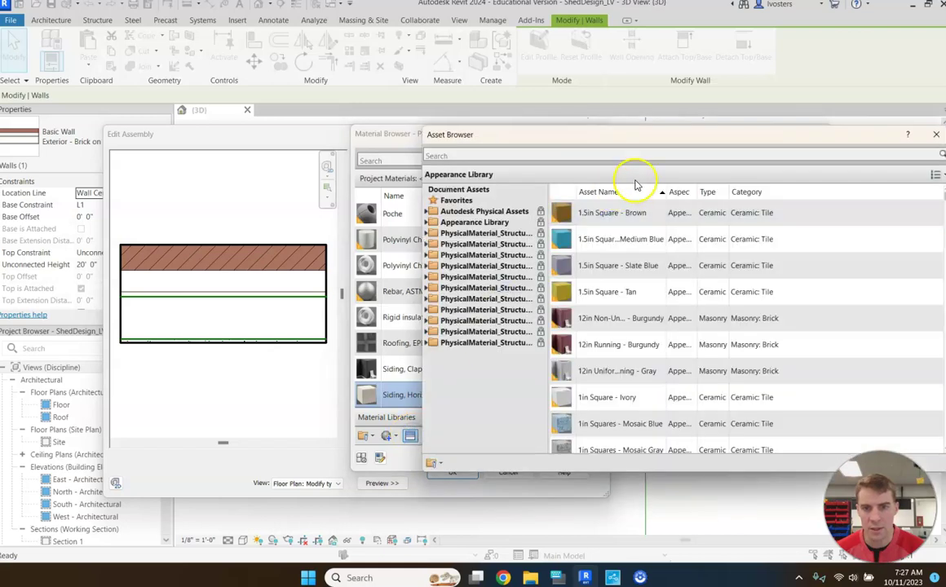
{"action": "left_click_drag", "start_coordinate": [667, 135], "coordinate": [449, 79]}
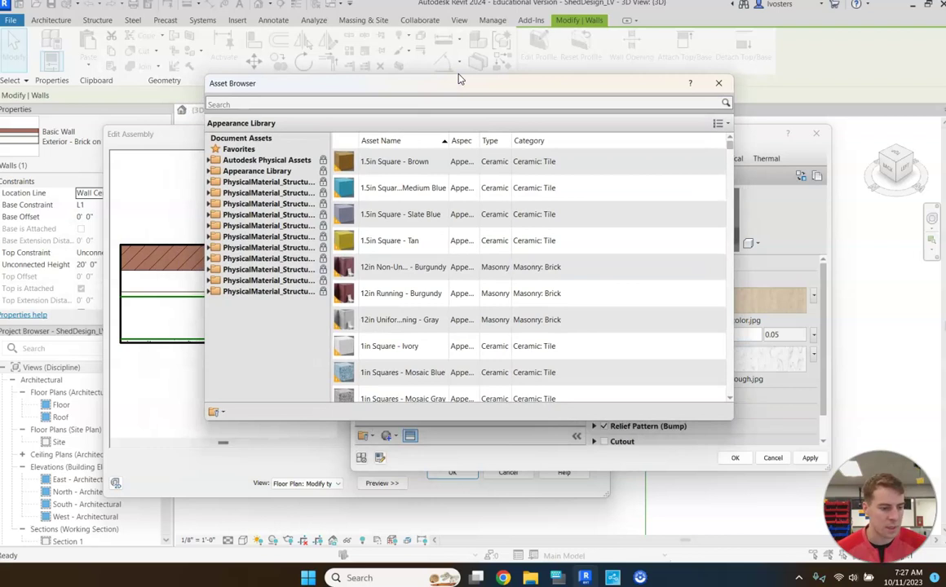
{"action": "left_click", "coordinate": [214, 173]}
{"action": "left_click", "coordinate": [214, 174]}
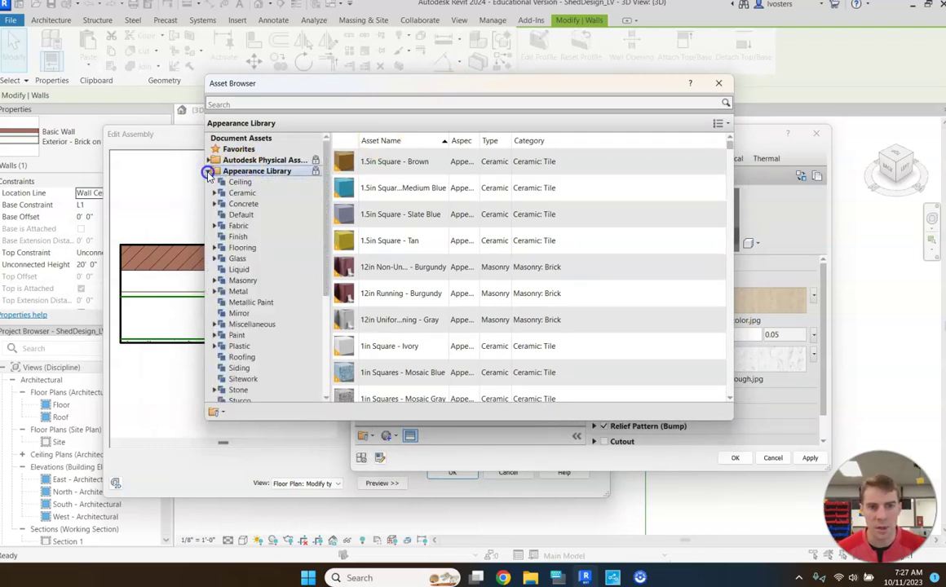
Replace the plywood appearance with the Siding category's Wood - Horizontal Cedar asset
{"action": "scroll", "coordinate": [238, 275], "scroll_direction": "down", "scroll_amount": 2}
{"action": "scroll", "coordinate": [239, 280], "scroll_direction": "down", "scroll_amount": 1}
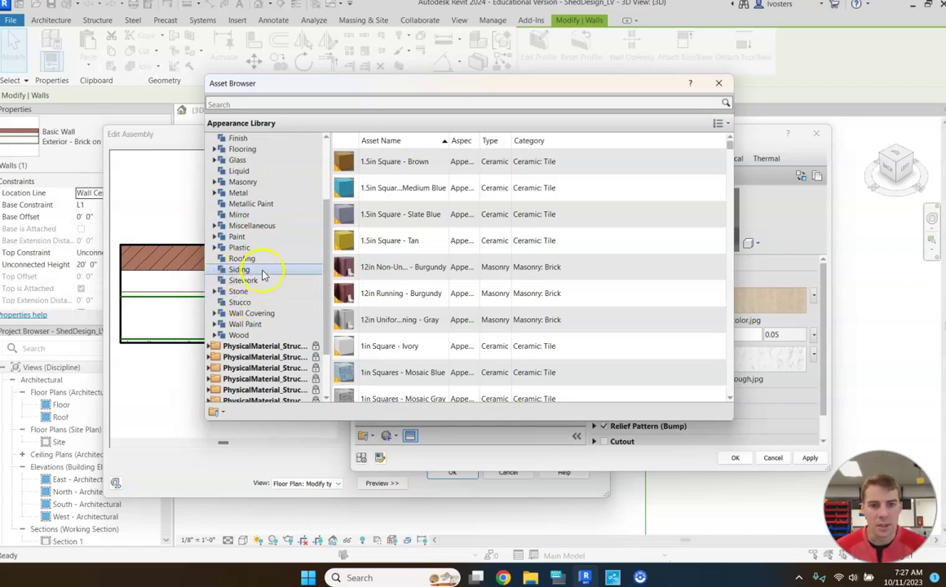
{"action": "left_click", "coordinate": [261, 270]}
{"action": "scroll", "coordinate": [526, 227], "scroll_direction": "down", "scroll_amount": 3}
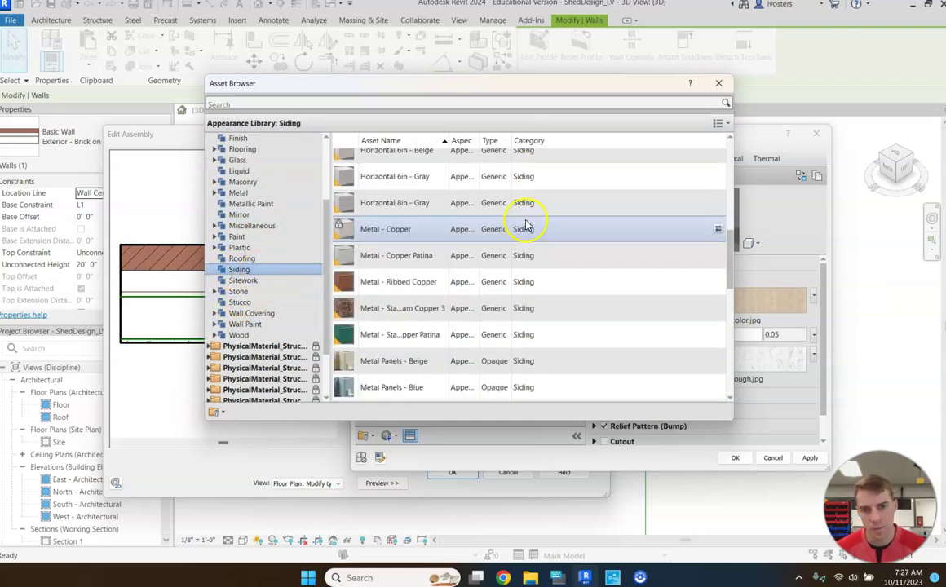
{"action": "scroll", "coordinate": [527, 224], "scroll_direction": "down", "scroll_amount": 6}
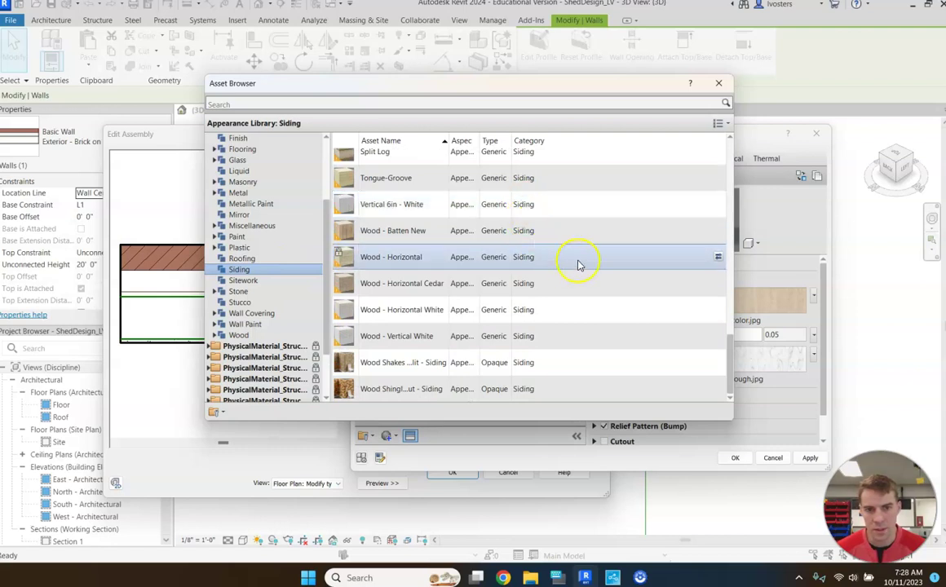
{"action": "left_click", "coordinate": [415, 287]}
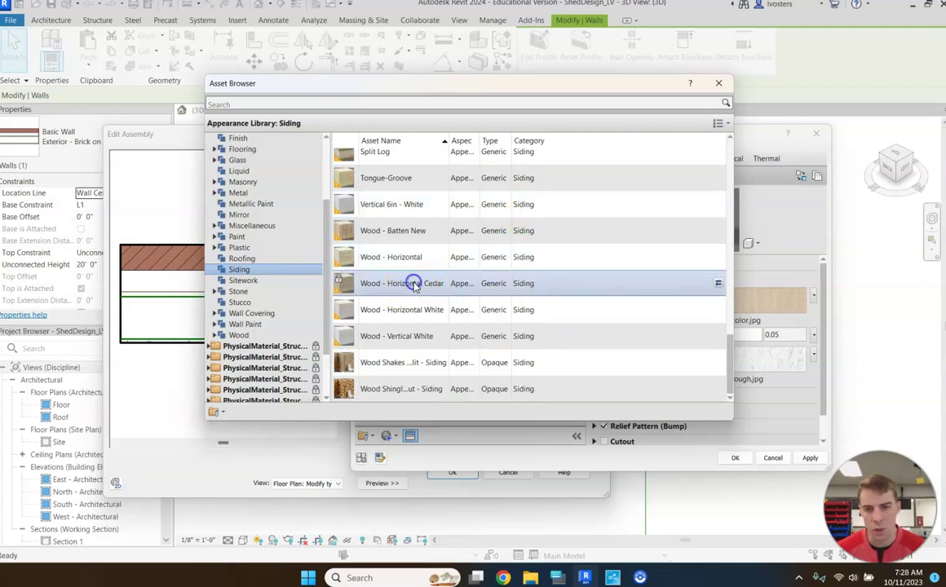
{"action": "left_click", "coordinate": [718, 285]}
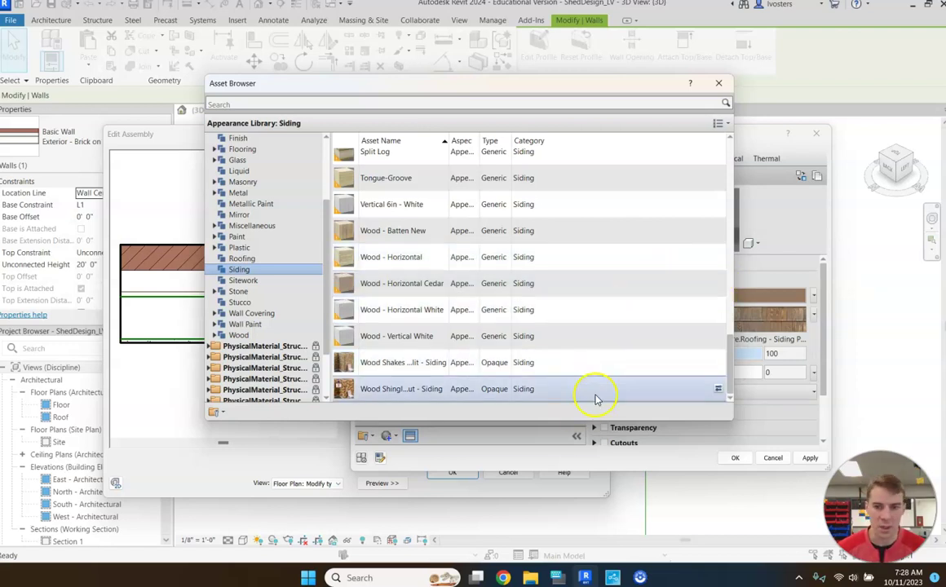
{"action": "left_click", "coordinate": [719, 84]}
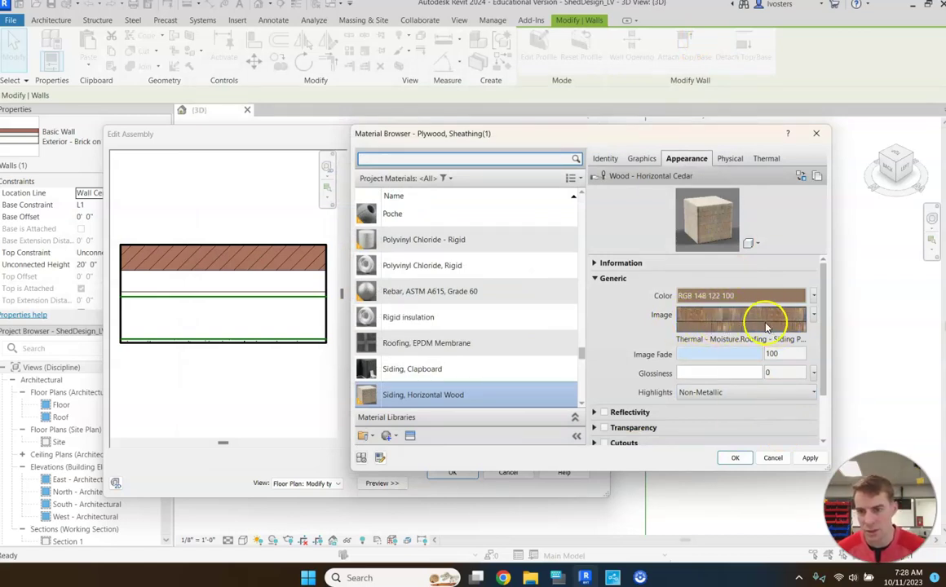
Accept the siding material and set the Finish 1 layer thickness to 1/2"
{"action": "left_click", "coordinate": [738, 459]}
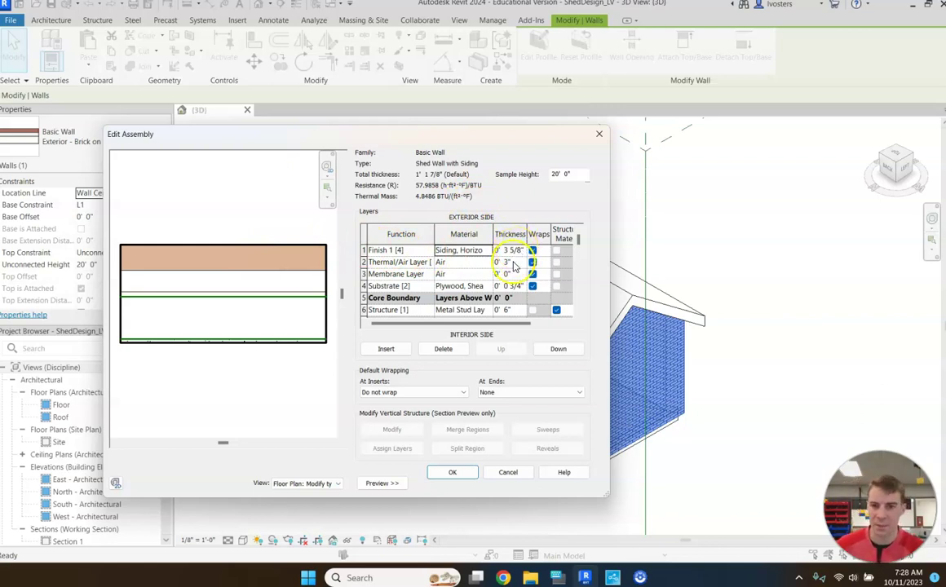
{"action": "left_click", "coordinate": [515, 251]}
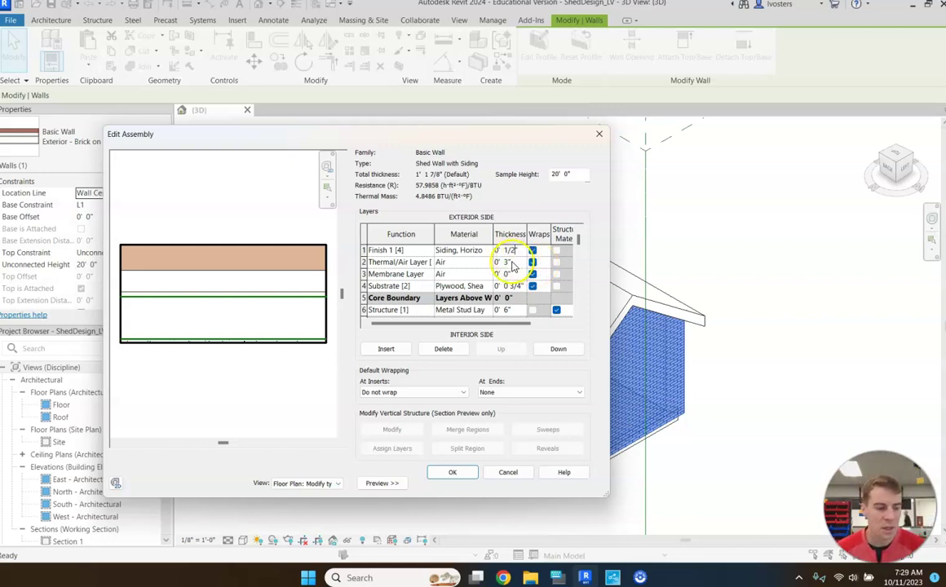
{"action": "left_click", "coordinate": [513, 266]}
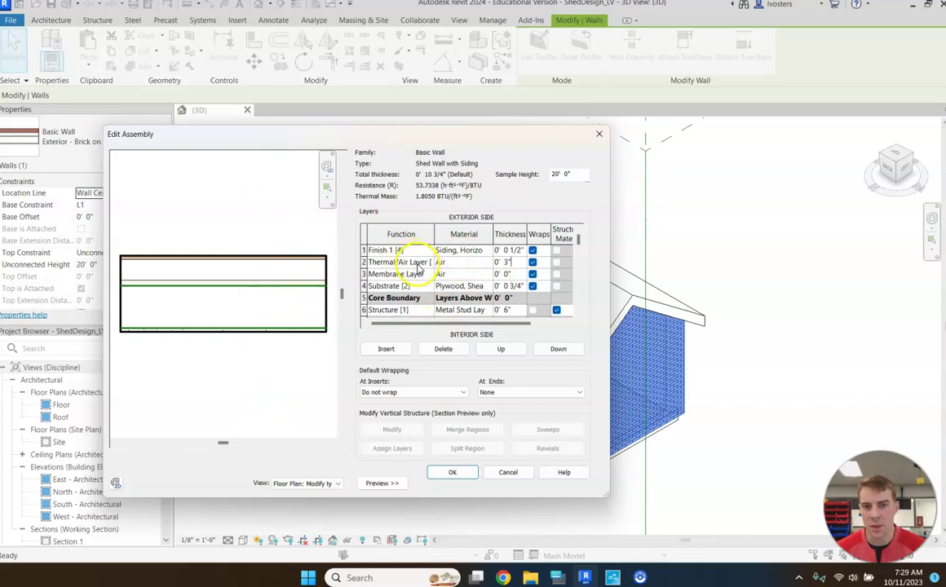
Delete the Thermal/Air Layer and apply the 7 3/4" wall assembly to the wall type
{"action": "left_click", "coordinate": [453, 262]}
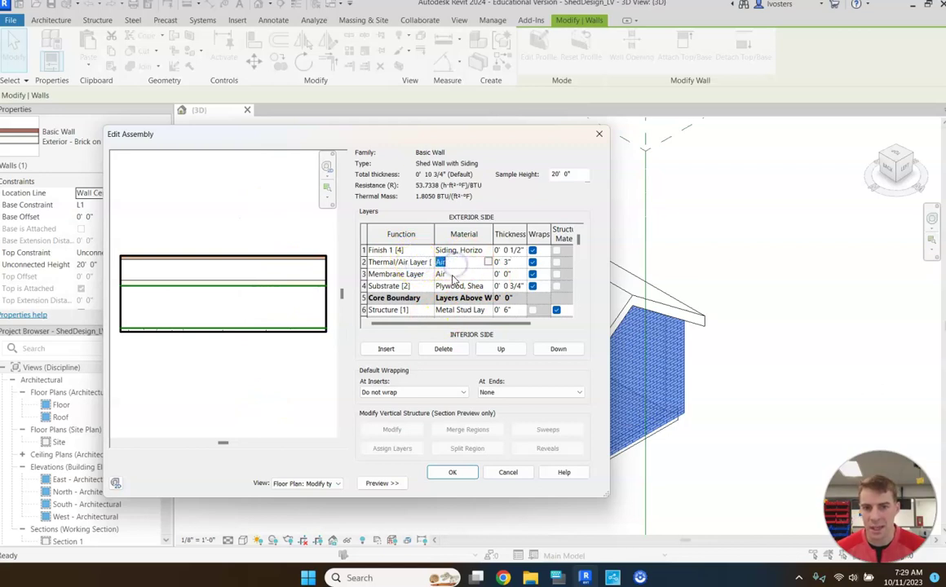
{"action": "left_click", "coordinate": [398, 262]}
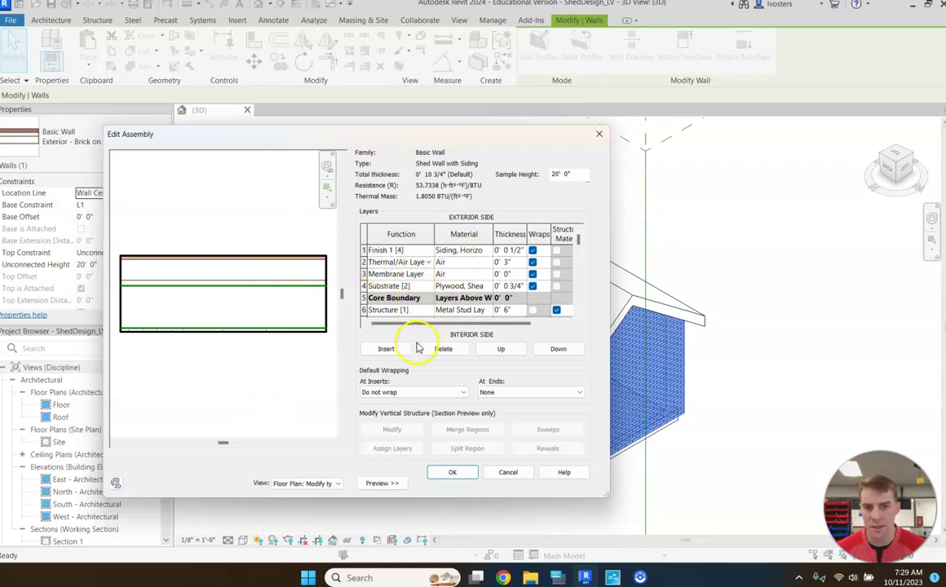
{"action": "left_click", "coordinate": [443, 350]}
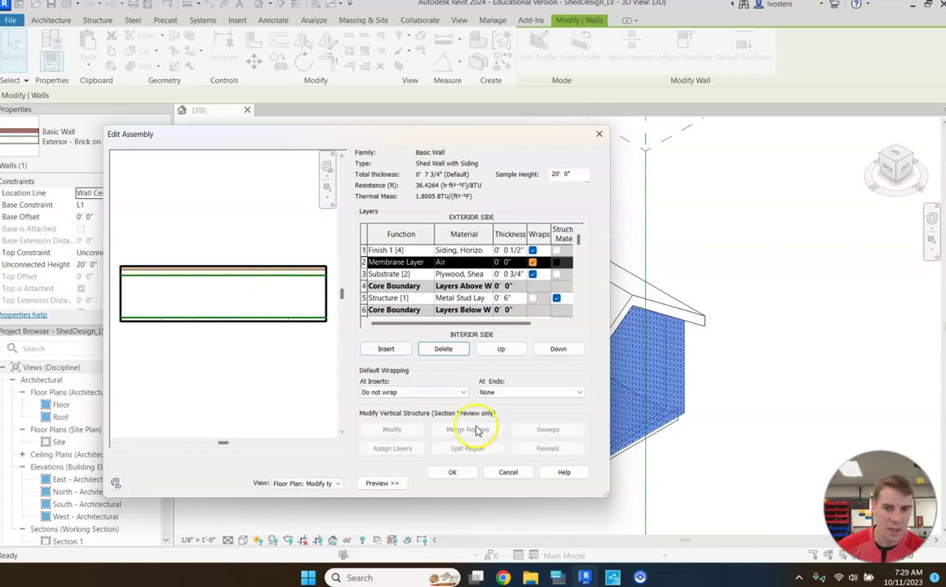
{"action": "left_click", "coordinate": [460, 474]}
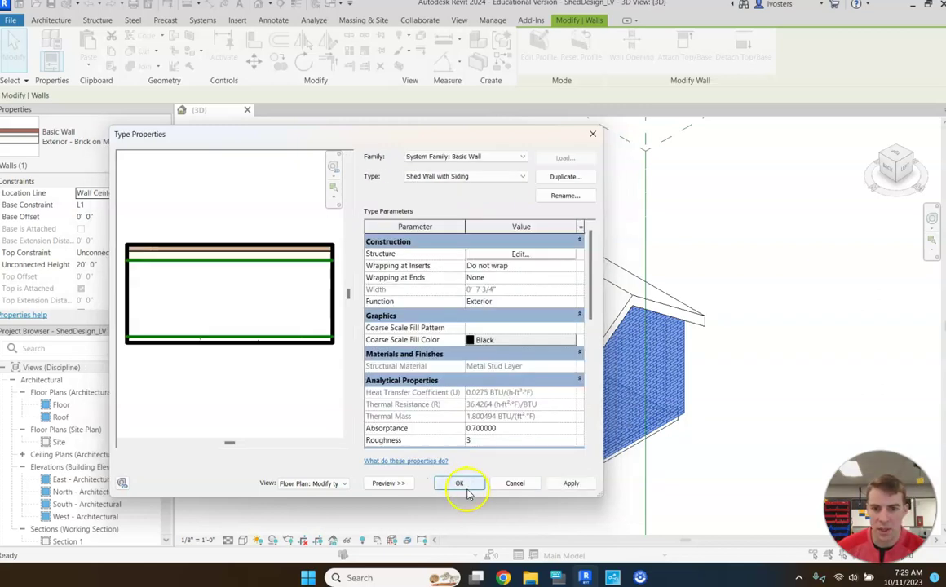
{"action": "left_click", "coordinate": [460, 483]}
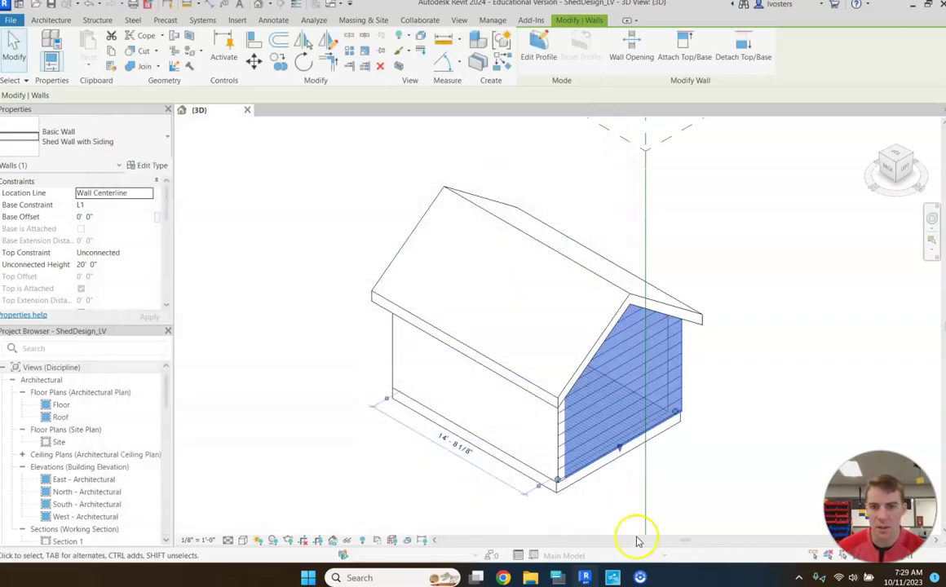
Change the gable end wall back to Exterior - Brick on Mtl. Stud
{"action": "left_click", "coordinate": [816, 365]}
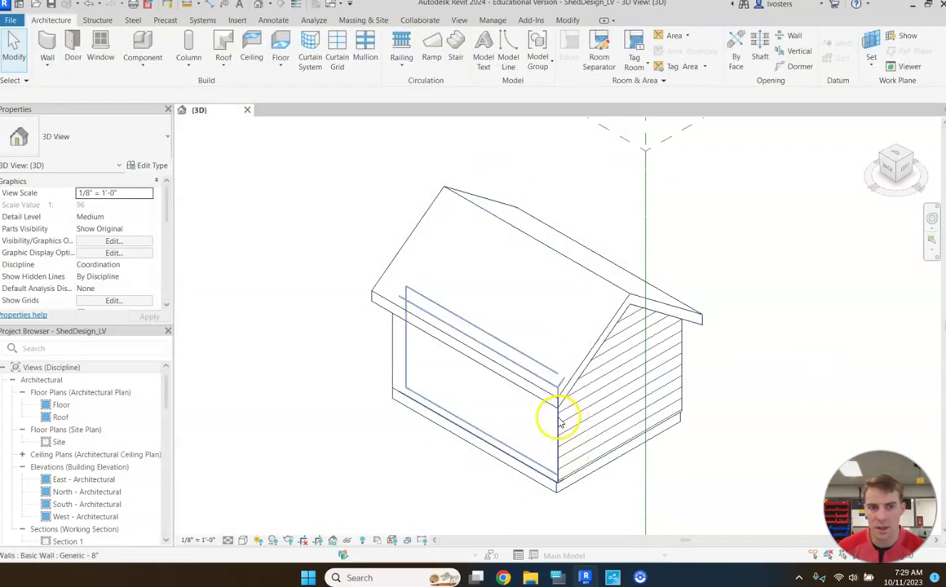
{"action": "left_click", "coordinate": [678, 408]}
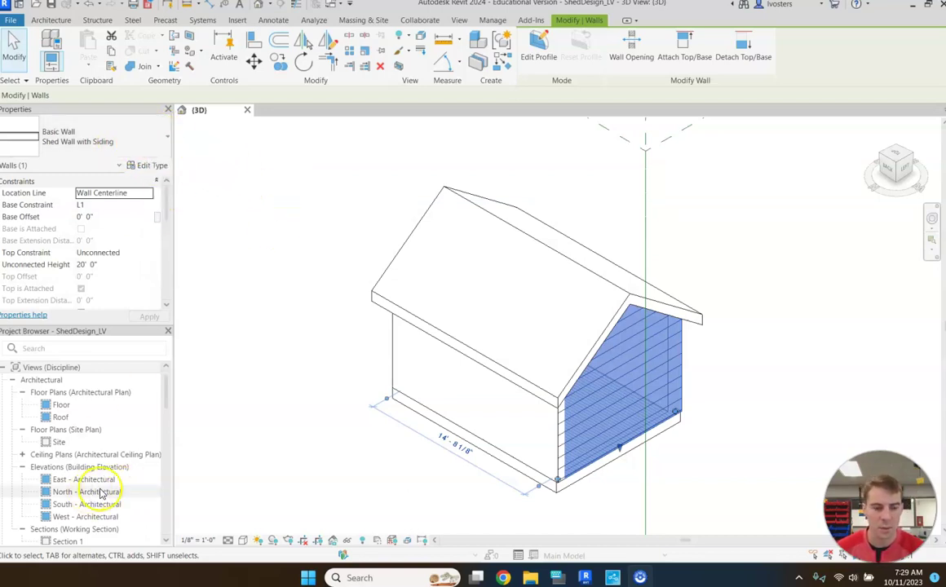
{"action": "left_click", "coordinate": [139, 139]}
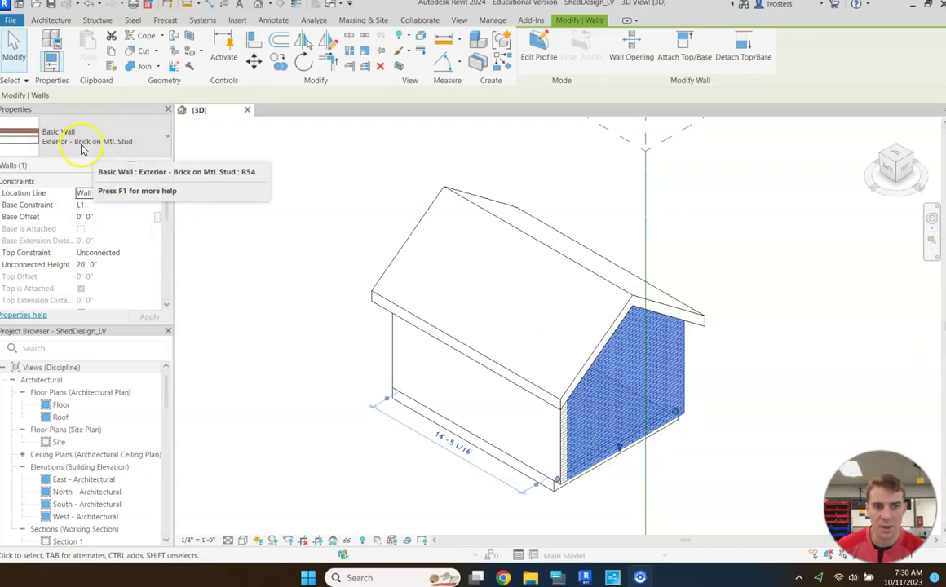
Select the long side wall and bring up the wall type list to make it Shed Wall with Siding
{"action": "left_click", "coordinate": [396, 363]}
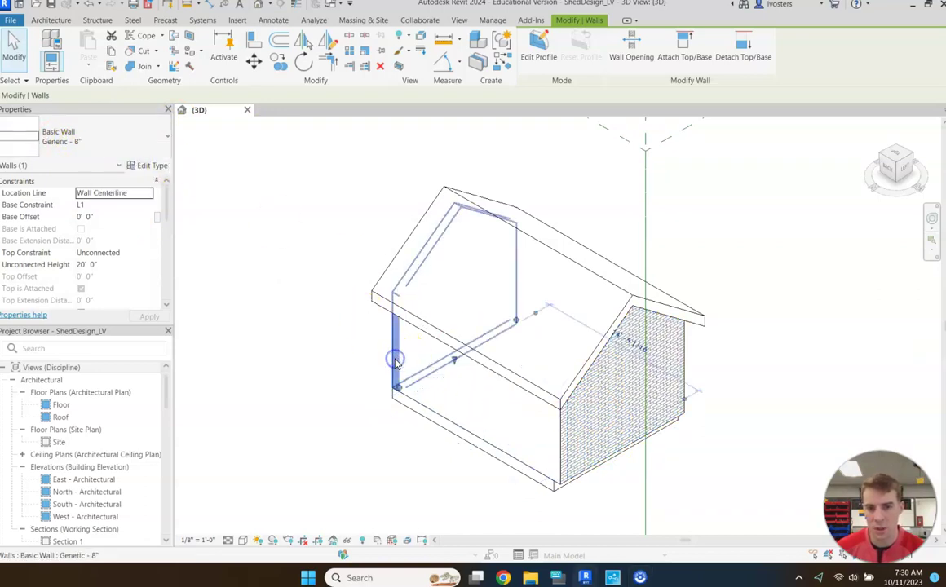
{"action": "left_click", "coordinate": [560, 473]}
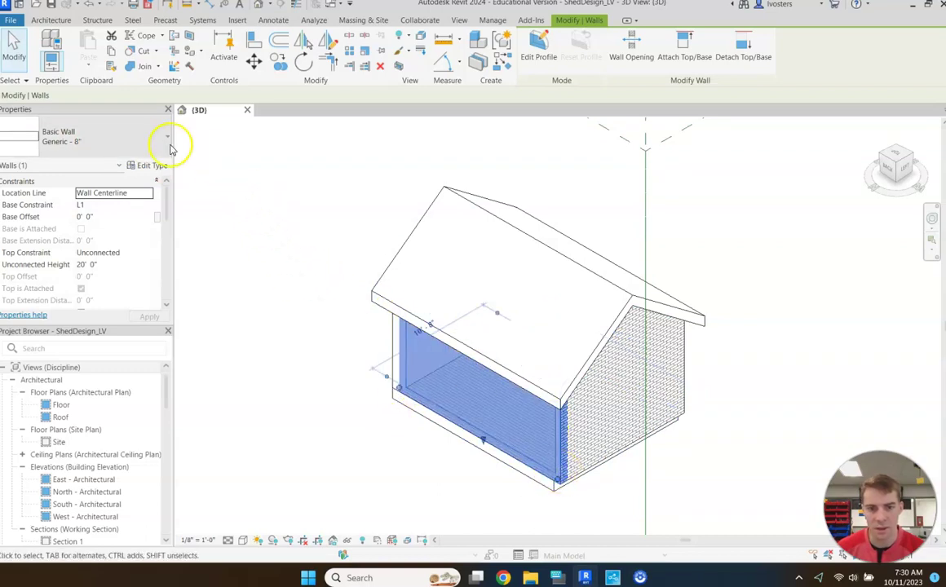
{"action": "left_click", "coordinate": [153, 141]}
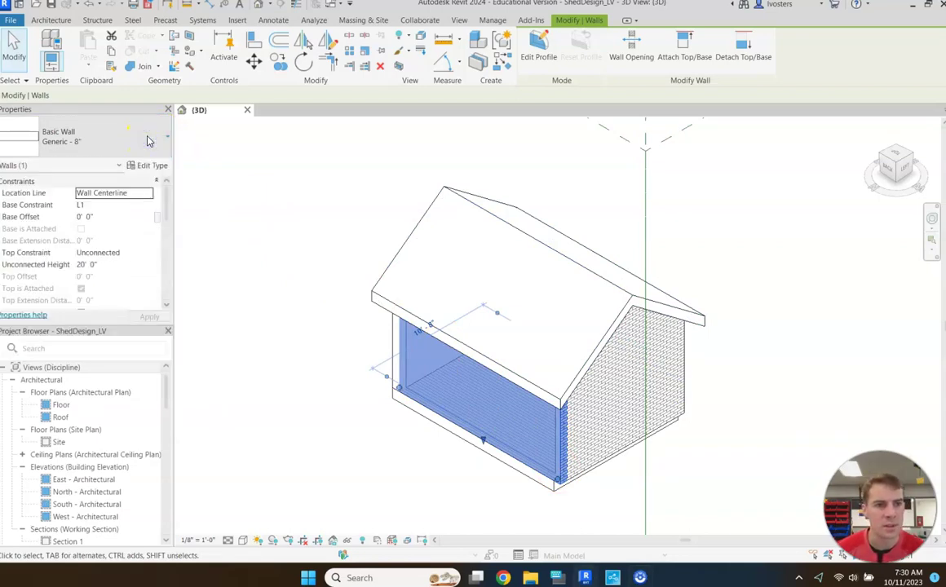
{"action": "right_click", "coordinate": [149, 139]}
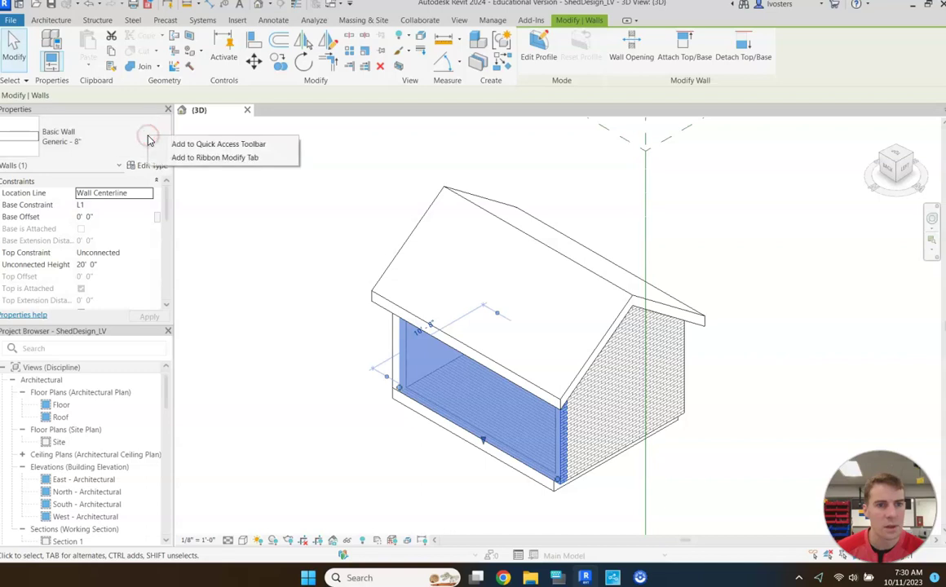
{"action": "key", "text": "Escape"}
{"action": "left_click", "coordinate": [25, 513]}
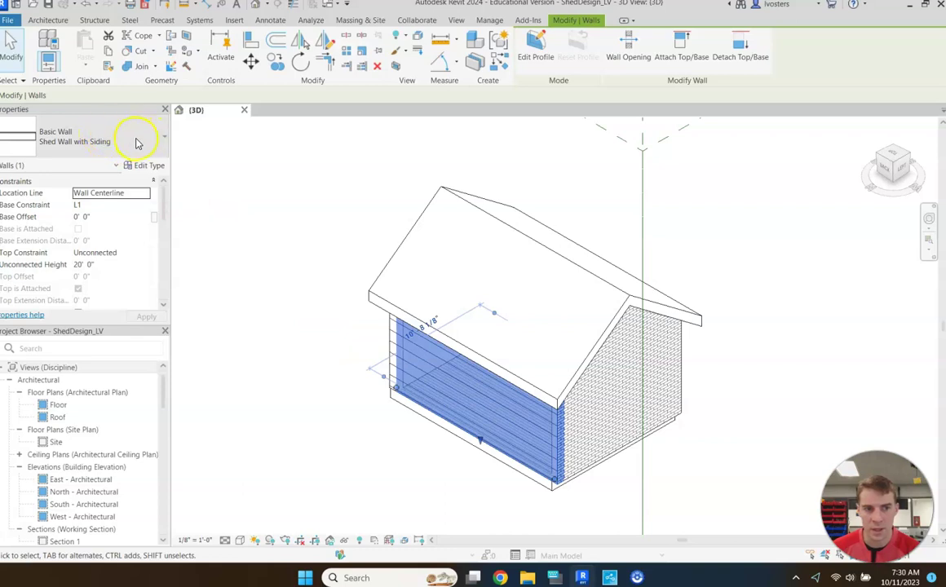
Switch the 3D view to Shaded visual style and check the shed from the front
{"action": "left_click", "coordinate": [392, 395]}
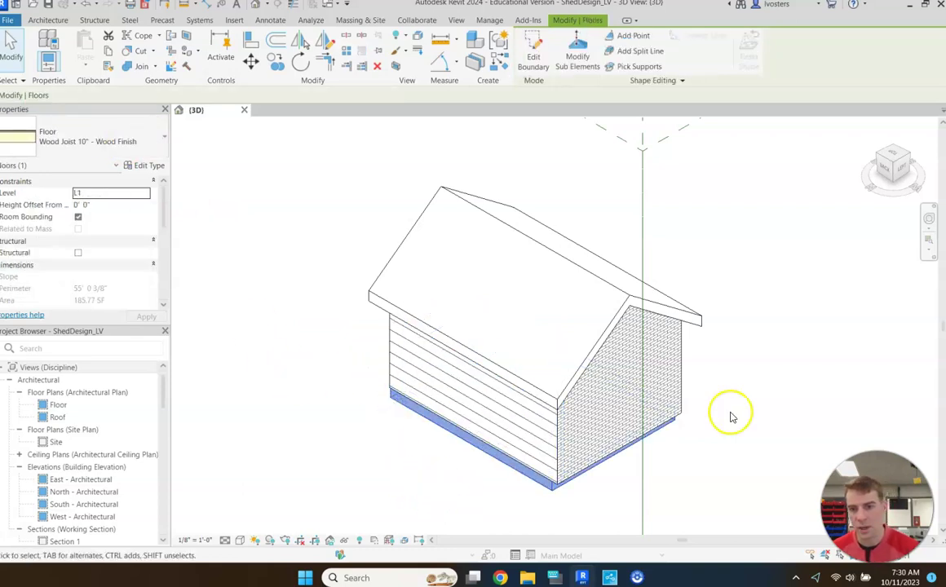
{"action": "left_click", "coordinate": [241, 541]}
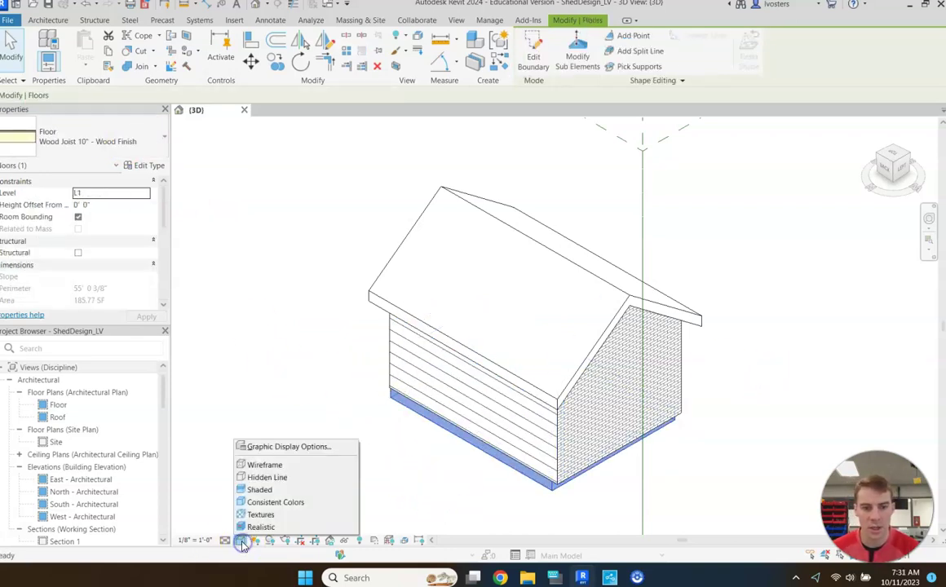
{"action": "left_click", "coordinate": [265, 490]}
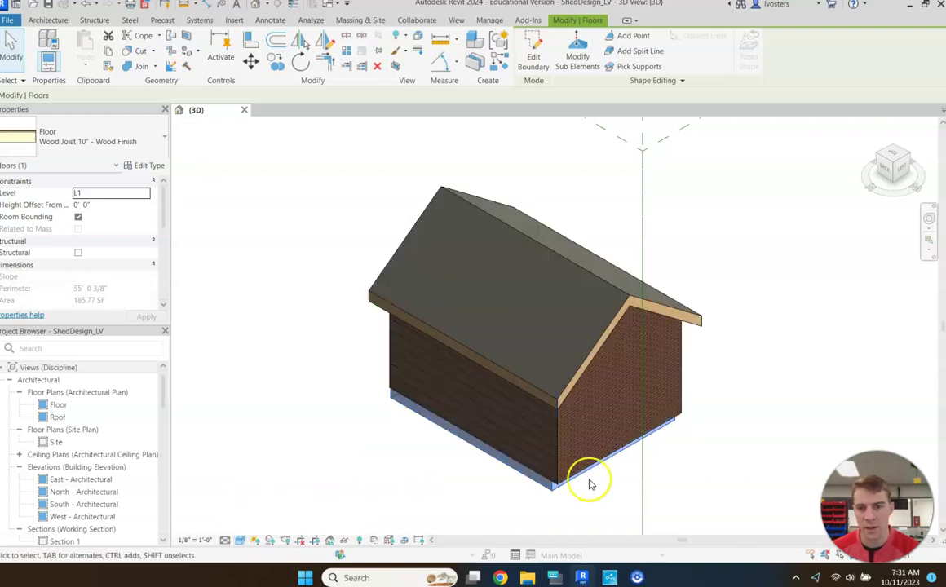
{"action": "left_click", "coordinate": [896, 178]}
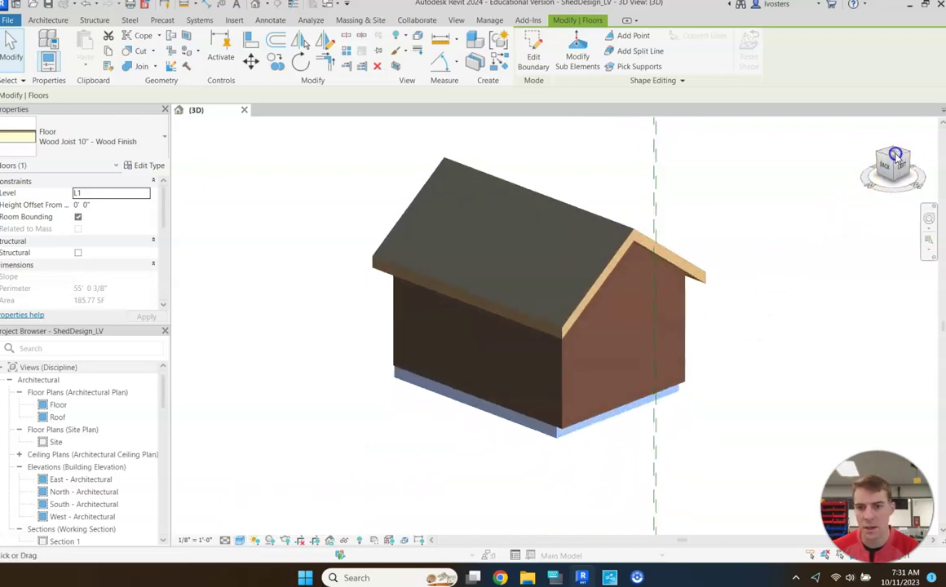
{"action": "scroll", "coordinate": [595, 407], "scroll_direction": "down", "scroll_amount": 3}
{"action": "scroll", "coordinate": [482, 359], "scroll_direction": "up", "scroll_amount": 5}
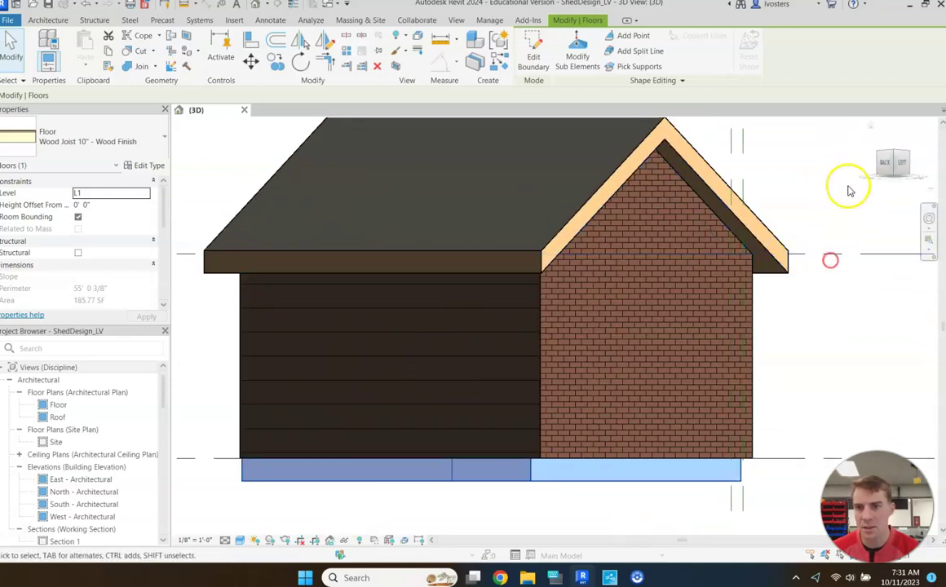
{"action": "left_click", "coordinate": [888, 159]}
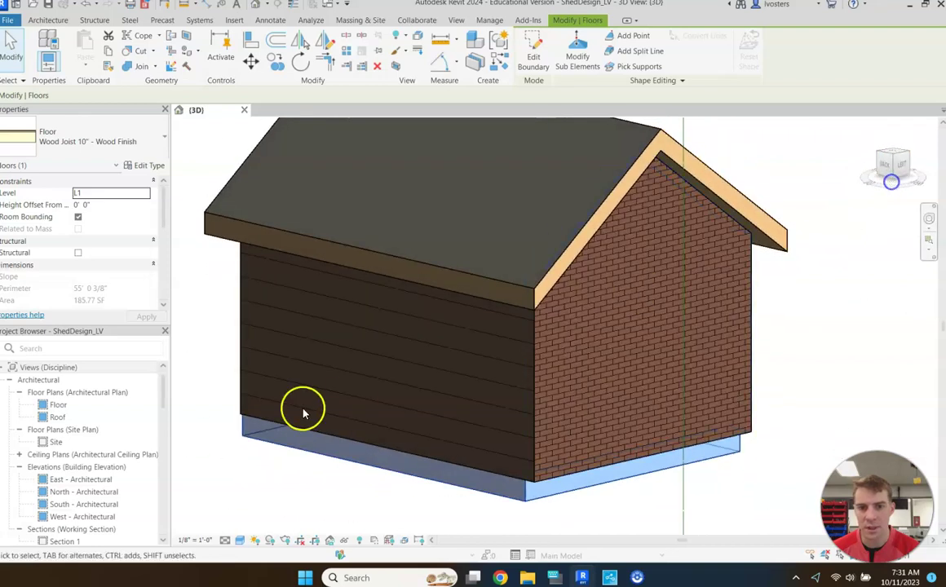
Set the visual style to Realistic, zoom to inspect the wood siding, and pan the shed back to centre
{"action": "left_click", "coordinate": [240, 542]}
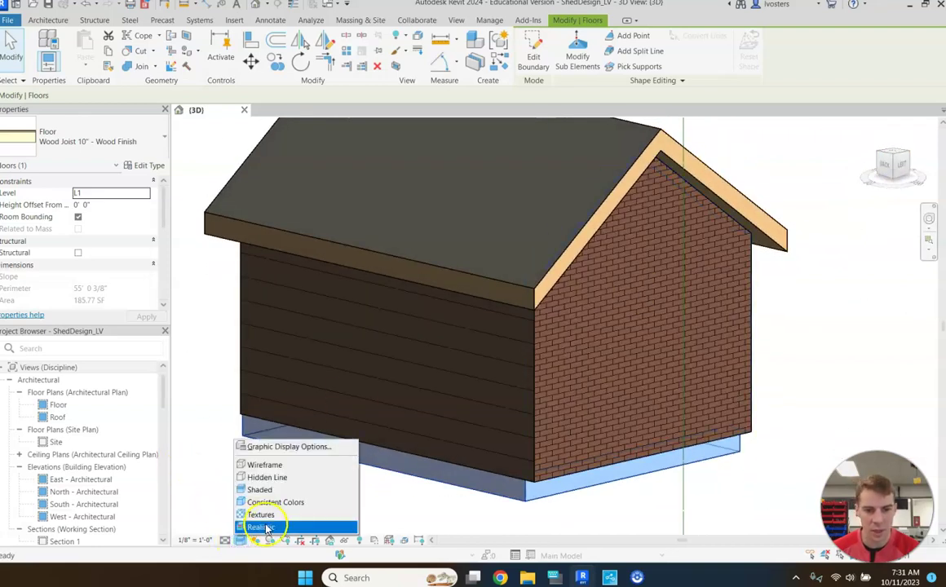
{"action": "left_click", "coordinate": [261, 527]}
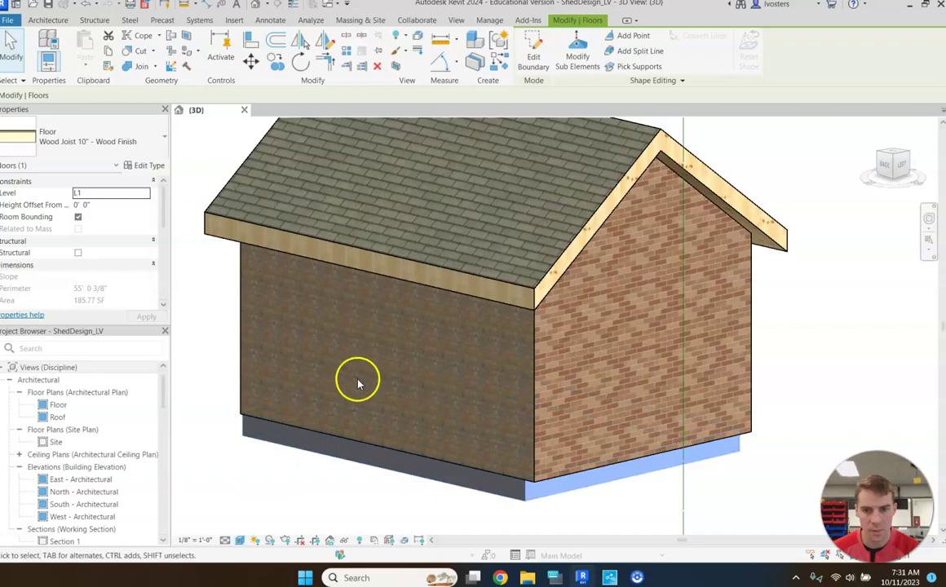
{"action": "scroll", "coordinate": [357, 384], "scroll_direction": "up", "scroll_amount": 8}
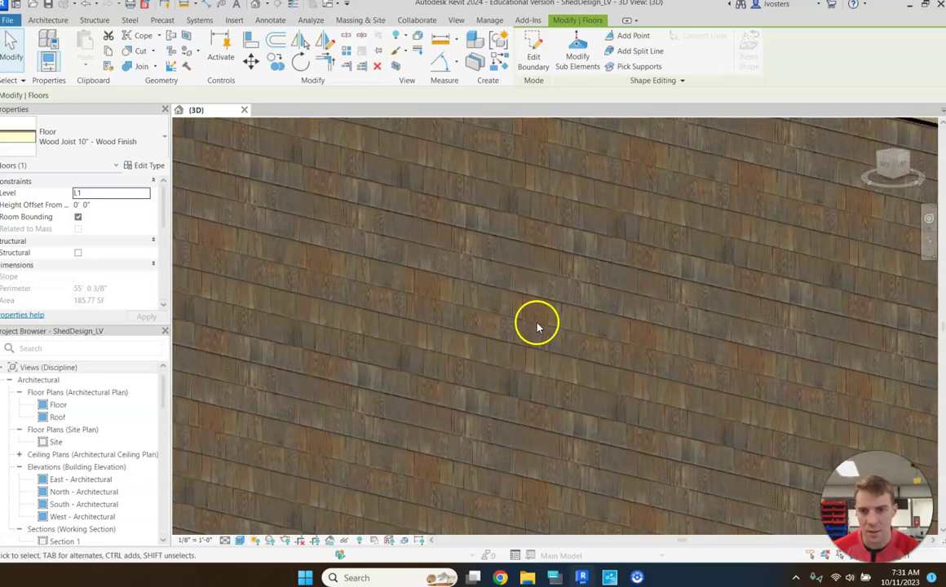
{"action": "scroll", "coordinate": [537, 327], "scroll_direction": "up", "scroll_amount": 2}
{"action": "scroll", "coordinate": [534, 287], "scroll_direction": "down", "scroll_amount": 2}
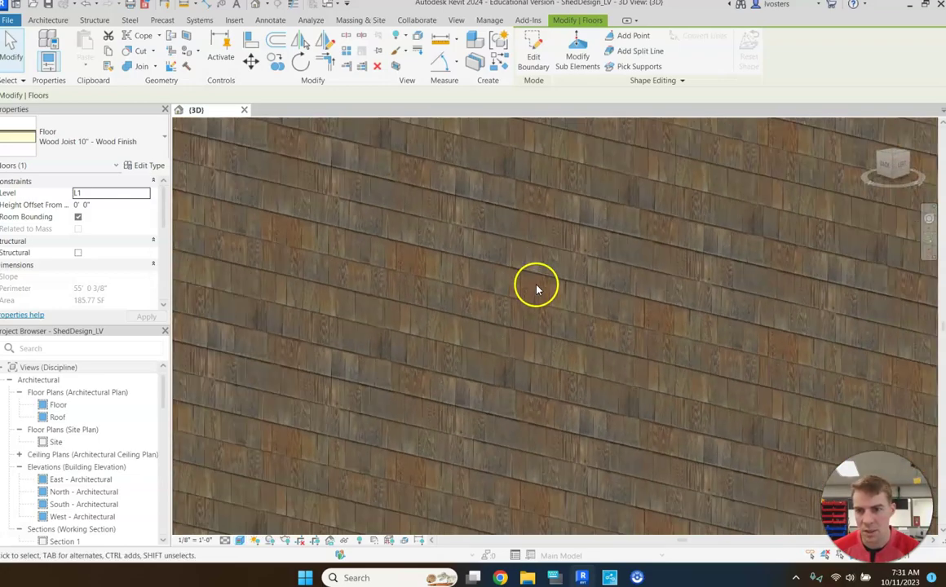
{"action": "scroll", "coordinate": [536, 290], "scroll_direction": "down", "scroll_amount": 6}
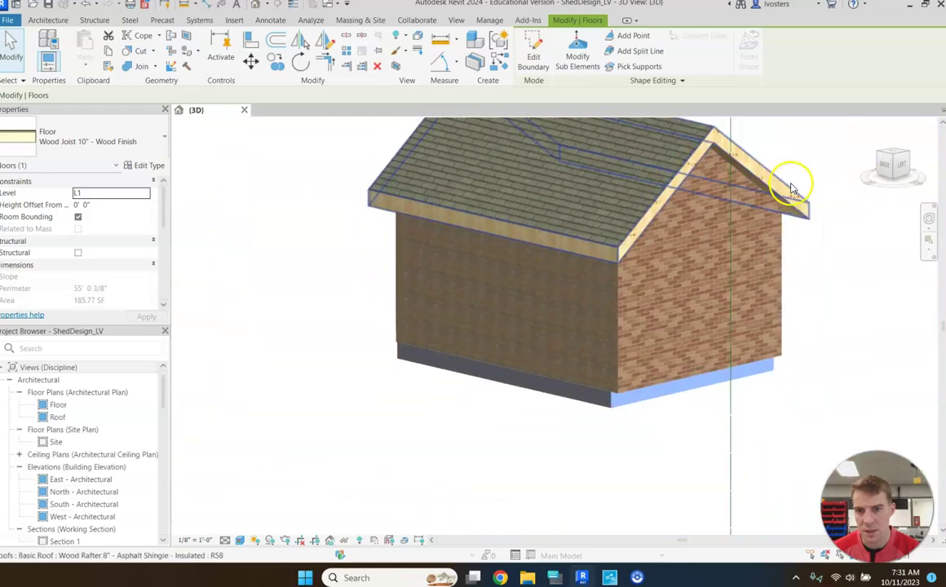
{"action": "middle_click_drag", "start_coordinate": [792, 190], "coordinate": [808, 236]}
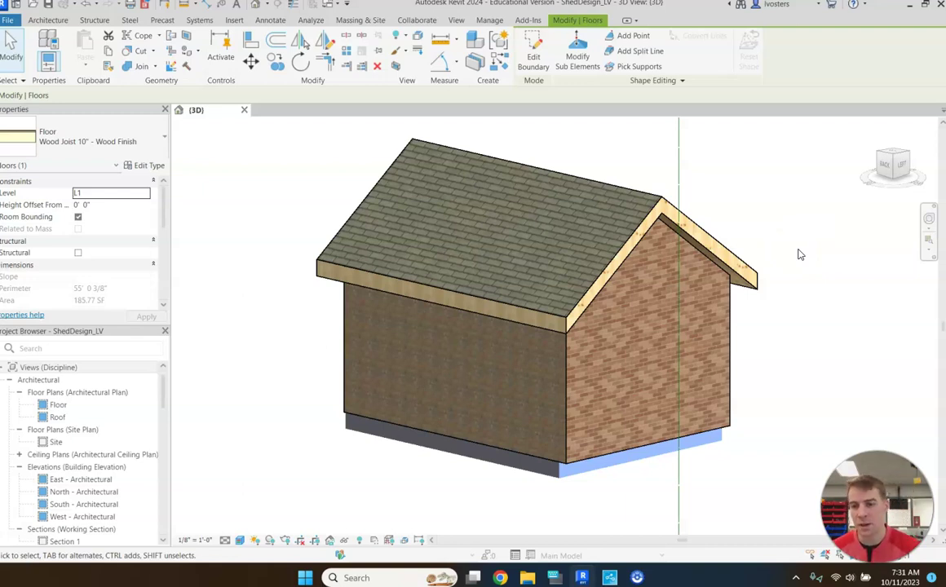
{"action": "left_click", "coordinate": [768, 278]}
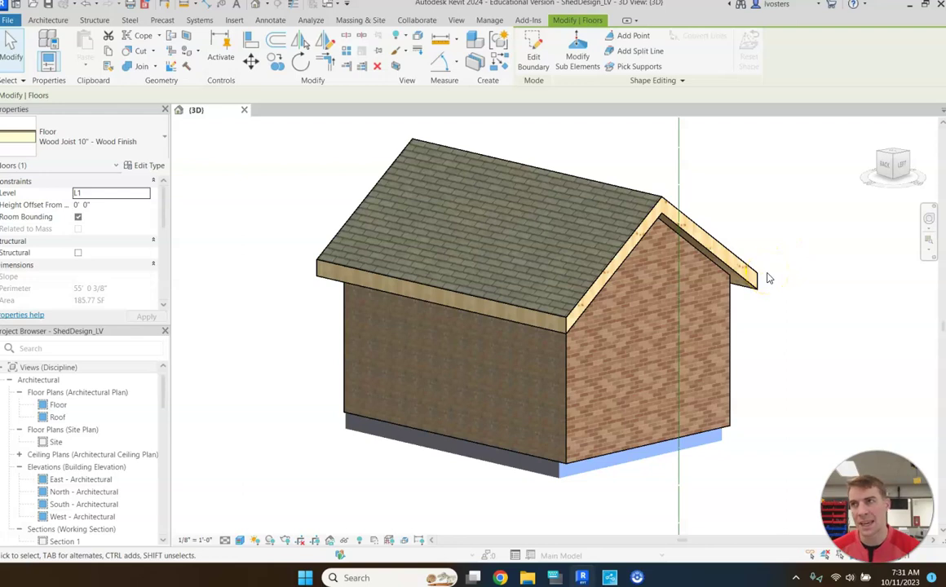